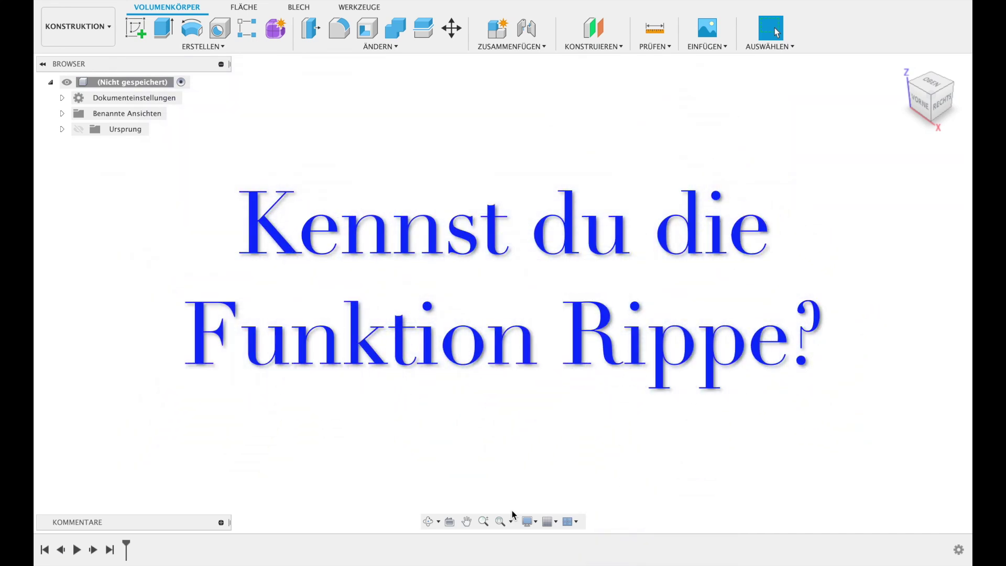
# Step: Start a sketch on the front plane with a tall rectangle anchored at the origin
pyautogui.click(205, 46)
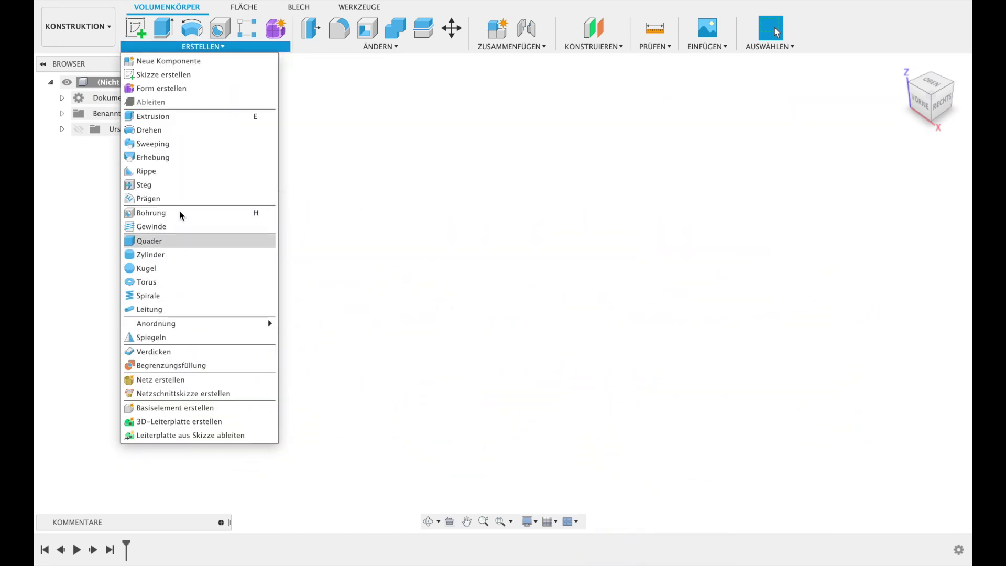
pyautogui.moveTo(146, 171)
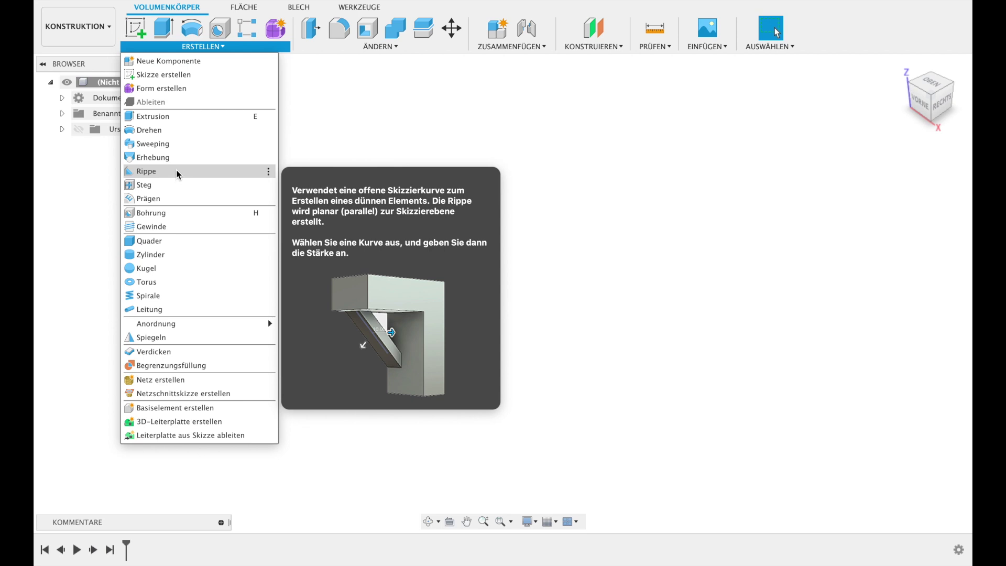
pyautogui.click(274, 90)
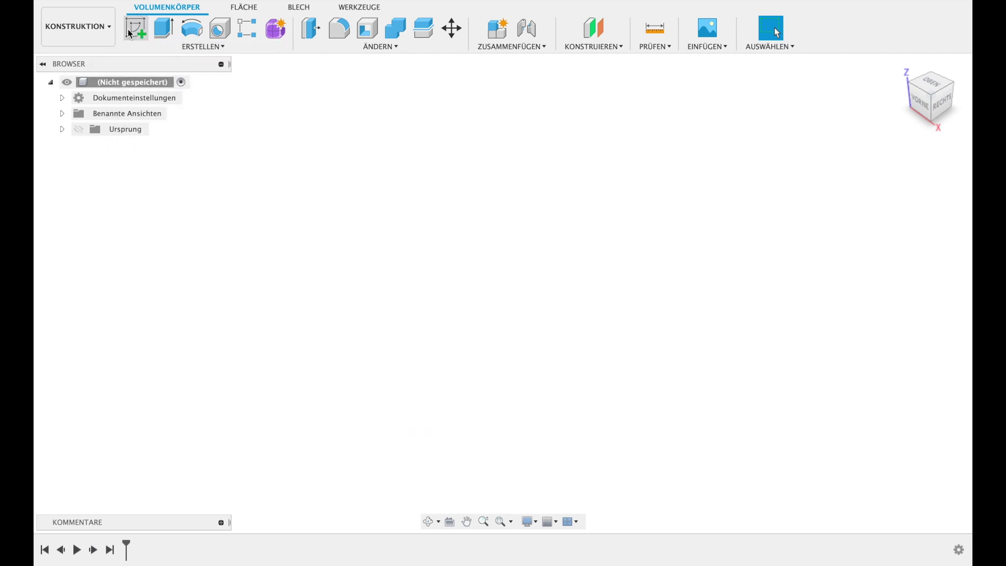
pyautogui.click(131, 34)
pyautogui.click(529, 288)
pyautogui.press('r')
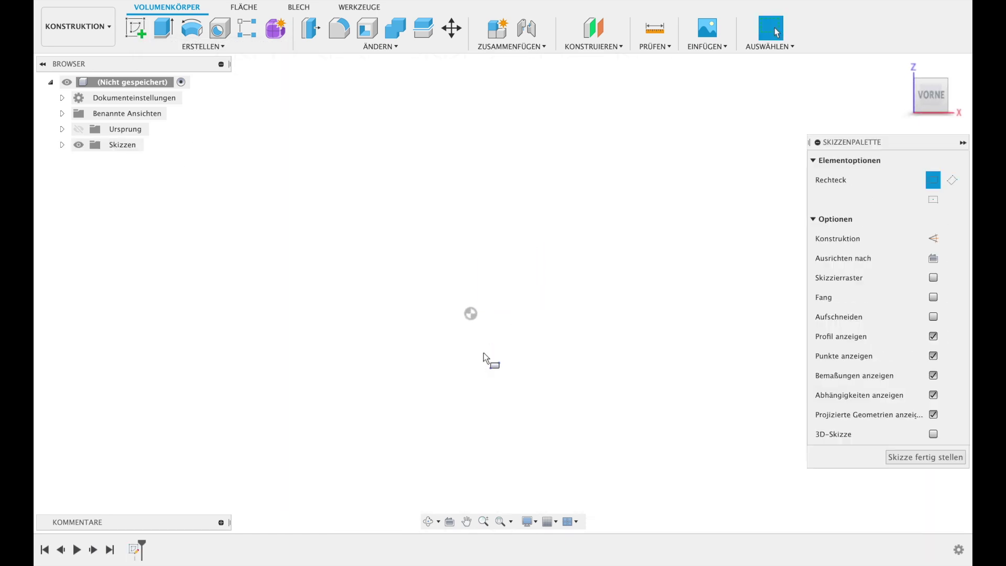
pyautogui.click(470, 313)
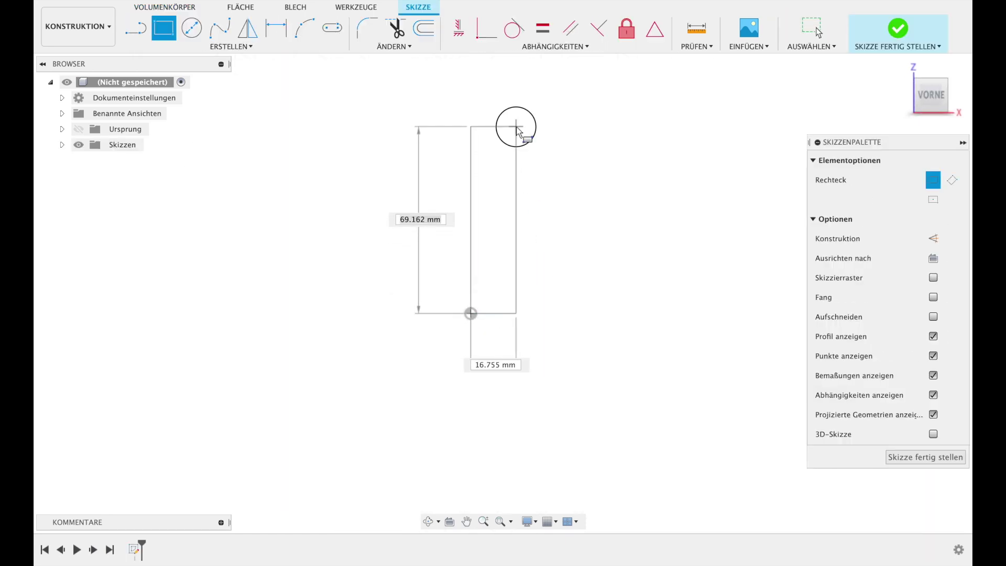
pyautogui.click(516, 127)
pyautogui.press('Escape')
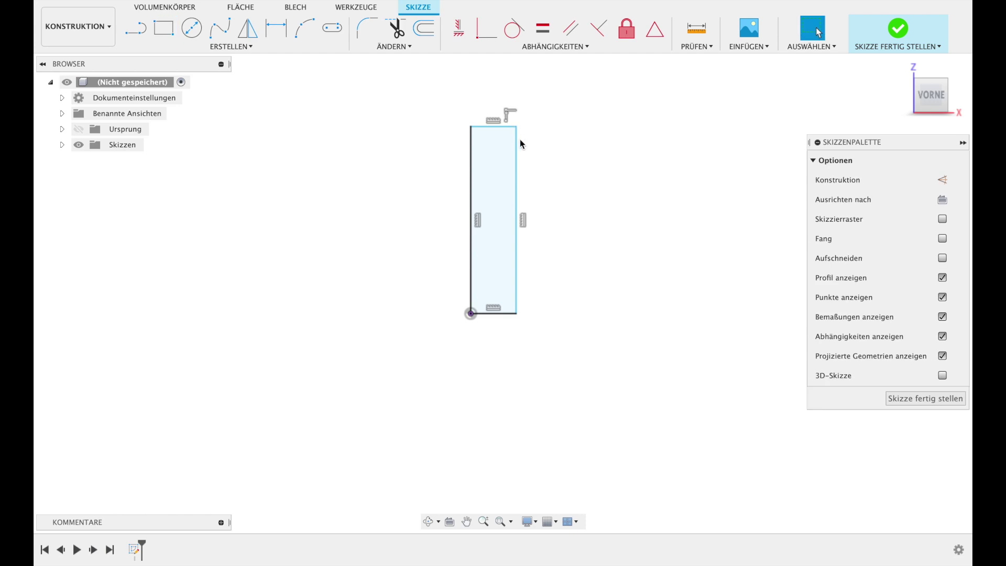
# Step: Add a horizontal rectangle extending right from the tall rectangle's top-left corner
pyautogui.press('r')
pyautogui.press('Escape')
pyautogui.press('t')
pyautogui.press('r')
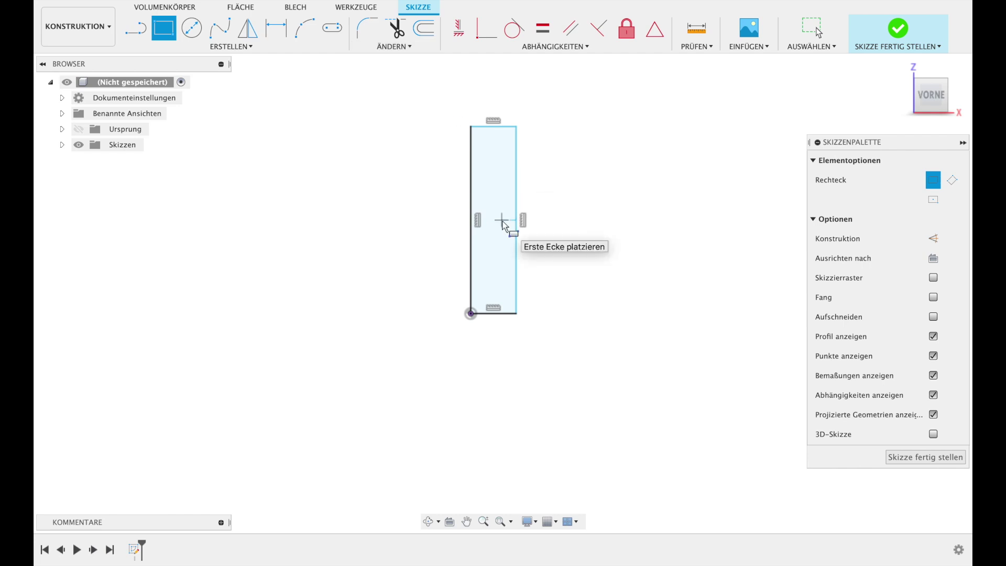
pyautogui.click(470, 126)
pyautogui.click(741, 158)
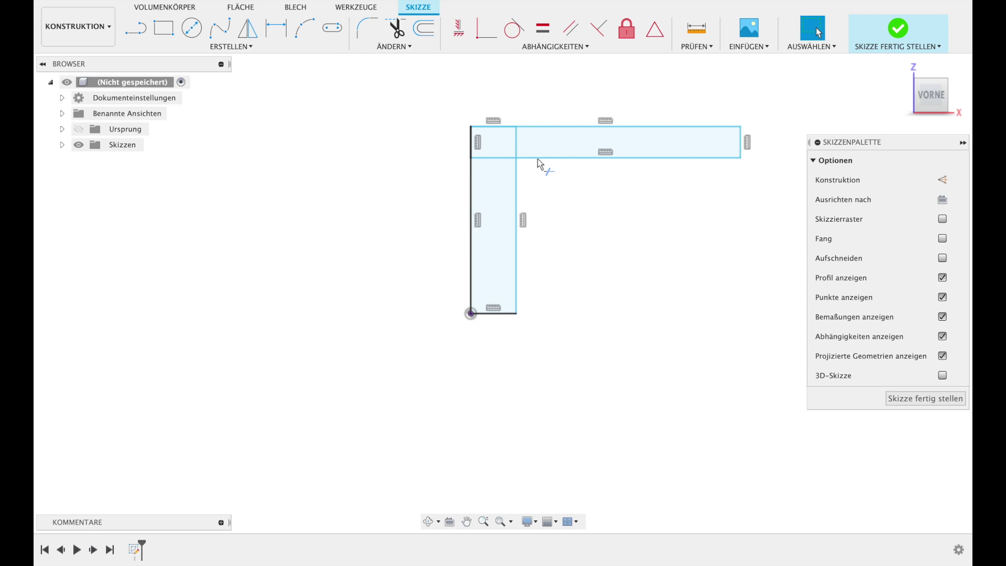
# Step: Trim the inner overlap lines, shorten the horizontal arm, and finish the L-shaped sketch
pyautogui.press('t')
pyautogui.click(517, 142)
pyautogui.click(495, 157)
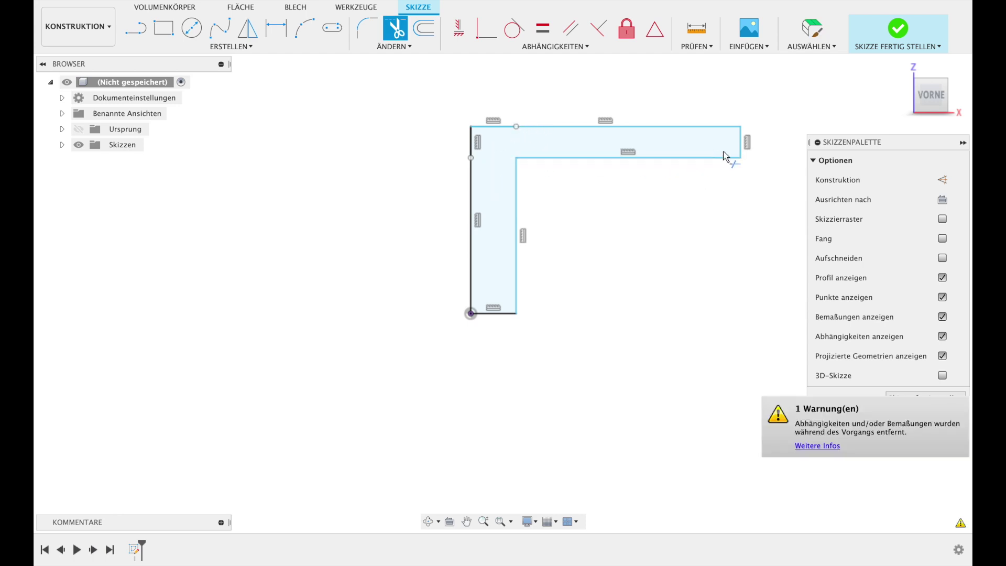
pyautogui.press('Escape')
pyautogui.moveTo(740, 148); pyautogui.dragTo(633, 152)
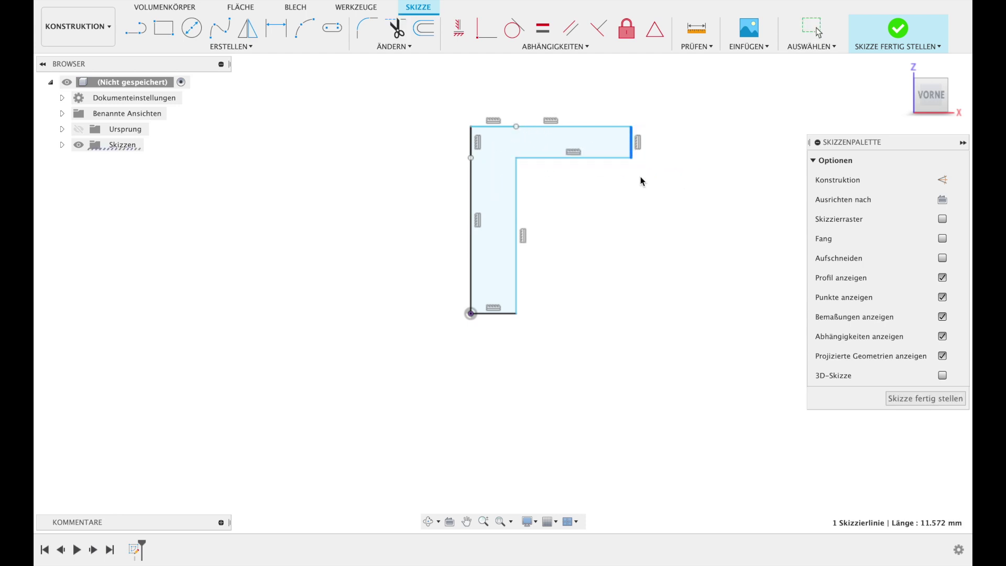
pyautogui.click(657, 293)
pyautogui.click(925, 399)
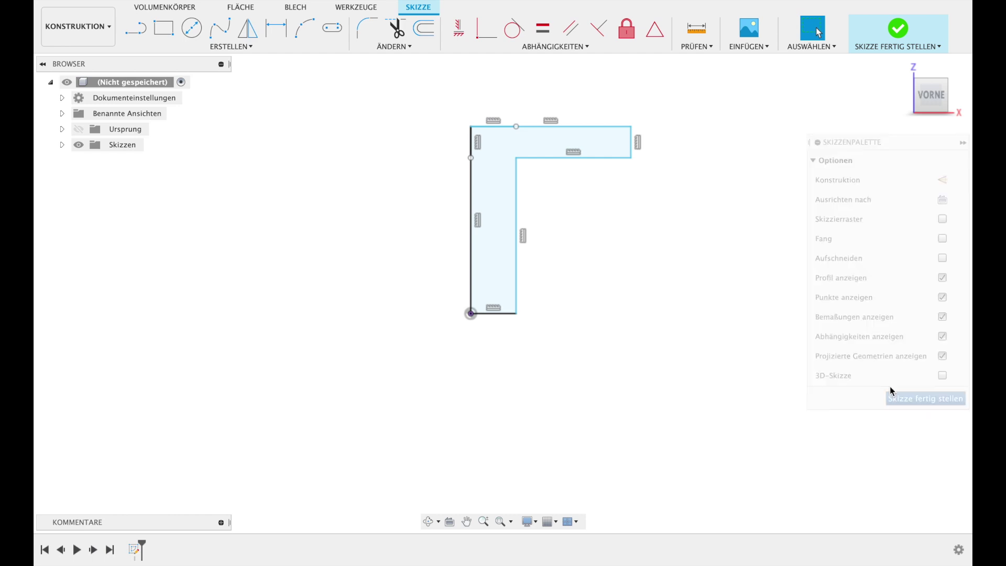
# Step: Extrude the L-profile 20 mm into a solid bracket
pyautogui.write('e20')
pyautogui.press('Return')
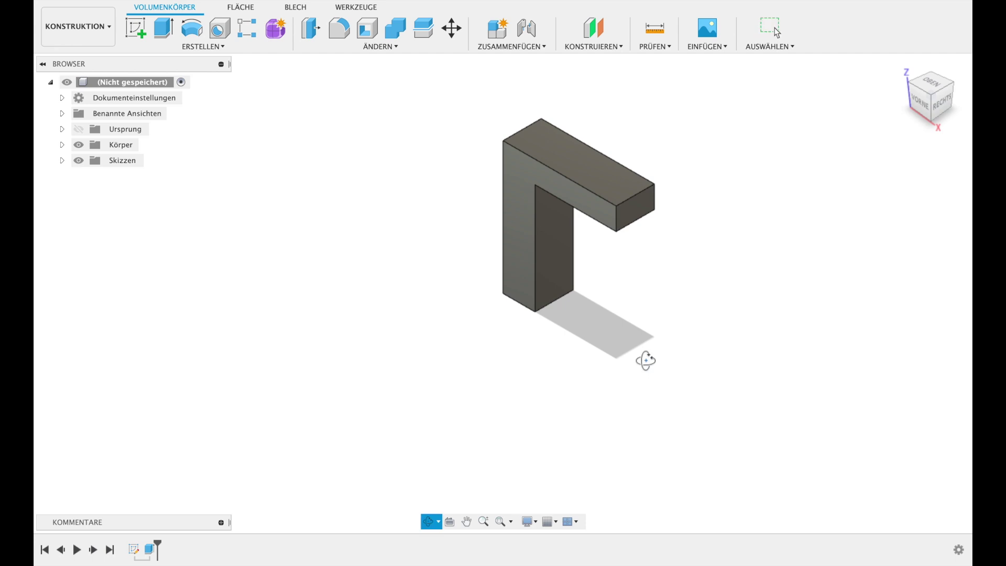
pyautogui.keyDown('shift'); pyautogui.moveTo(526, 179); pyautogui.dragTo(531, 201, button='middle'); pyautogui.keyUp('shift')
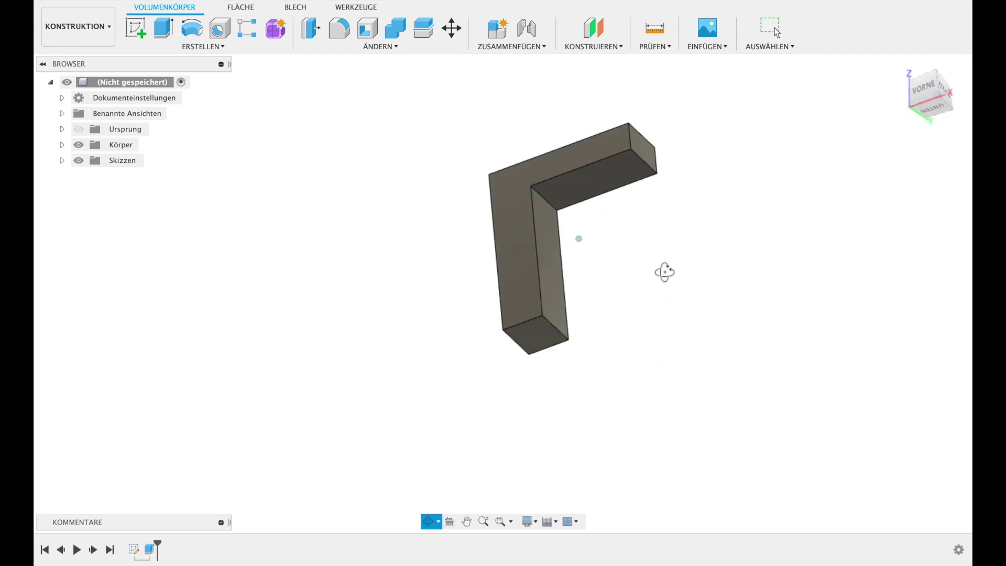
# Step: Try a 35 mm fillet on the inner corner edge, then cancel it
pyautogui.press('f')
pyautogui.click(545, 203)
pyautogui.moveTo(547, 196)
pyautogui.mouseDown()
pyautogui.moveTo(584, 231)
pyautogui.moveTo(547, 218)
pyautogui.mouseUp()
pyautogui.moveTo(606, 292)
pyautogui.keyDown('shift'); pyautogui.mouseDown(button='middle')
pyautogui.moveTo(609, 312)
pyautogui.moveTo(602, 246)
pyautogui.moveTo(644, 342)
pyautogui.moveTo(627, 335)
pyautogui.mouseUp(button='middle'); pyautogui.keyUp('shift')
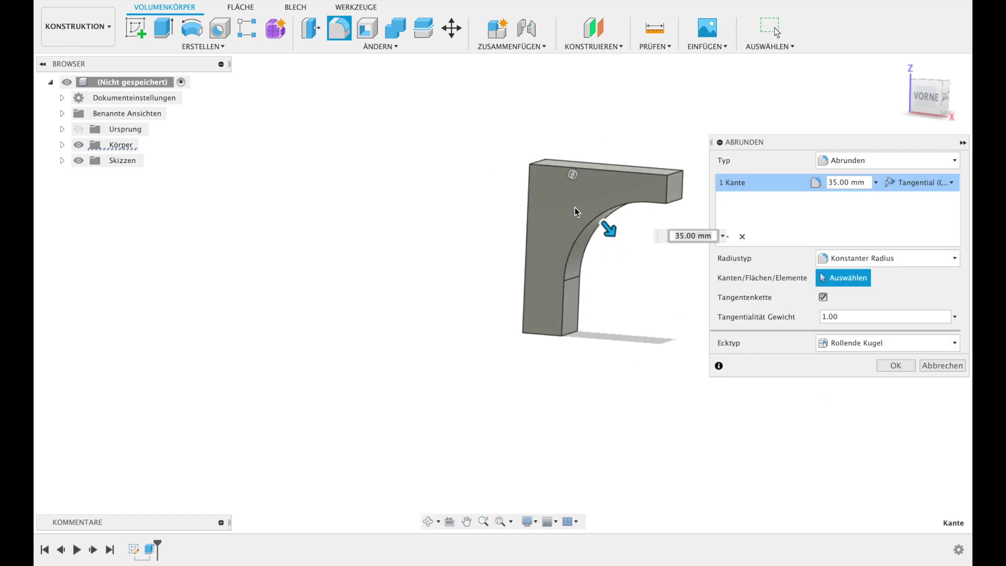
pyautogui.moveTo(576, 211); pyautogui.dragTo(531, 326, button='middle')
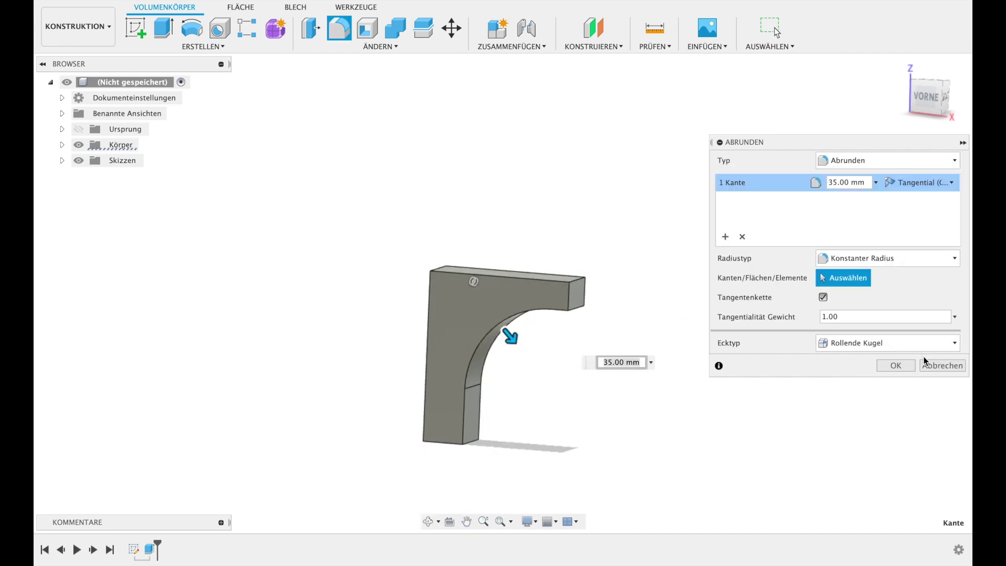
pyautogui.click(942, 365)
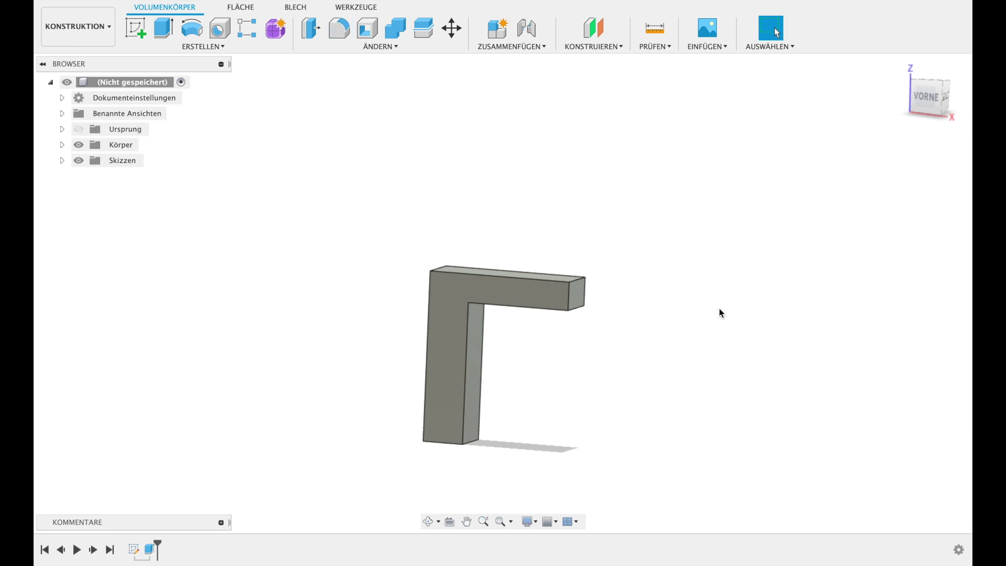
pyautogui.click(146, 49)
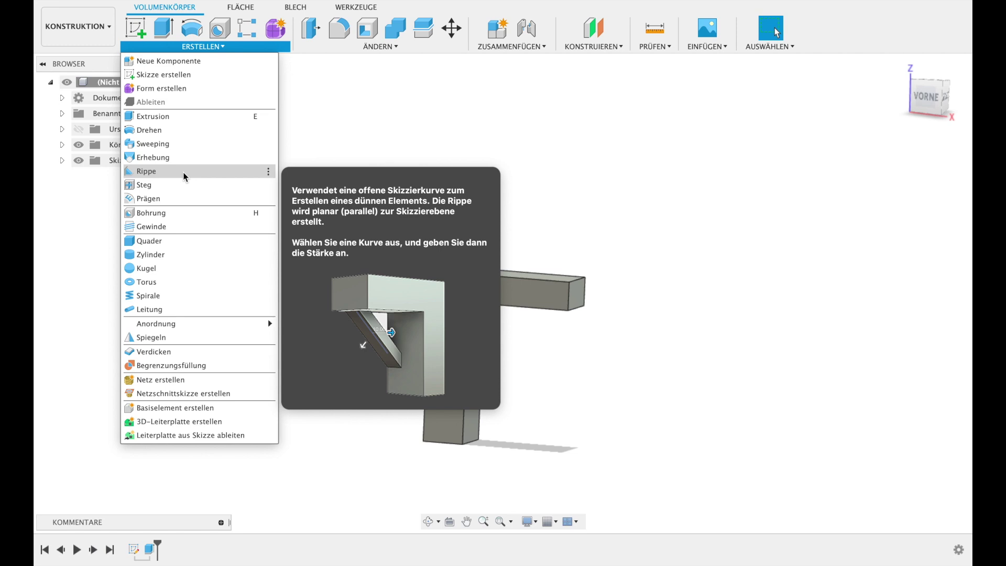
# Step: Sketch a three-point arc from the top arm's inner edge to the upright's inner edge on the front face
pyautogui.click(135, 28)
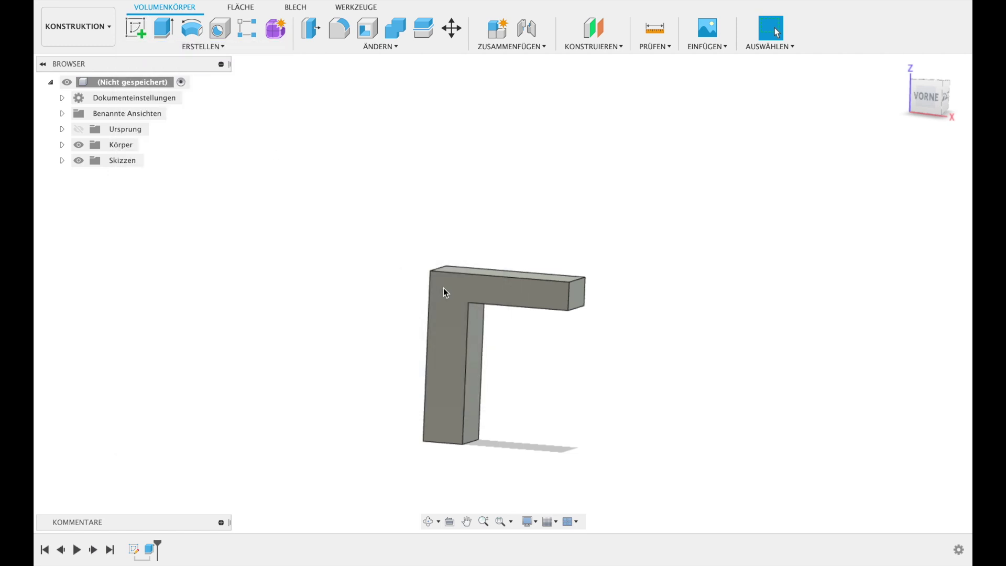
pyautogui.click(458, 304)
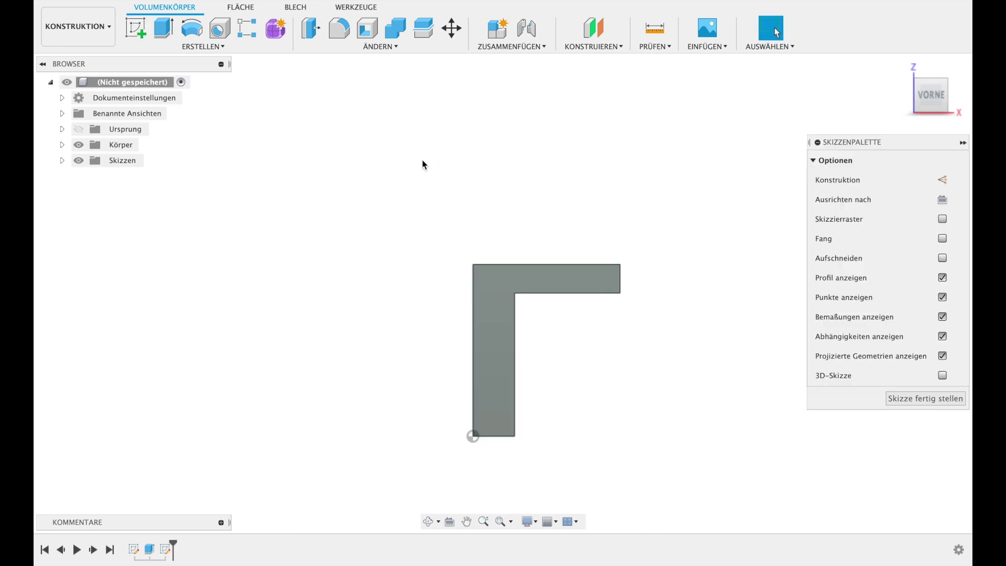
pyautogui.click(304, 28)
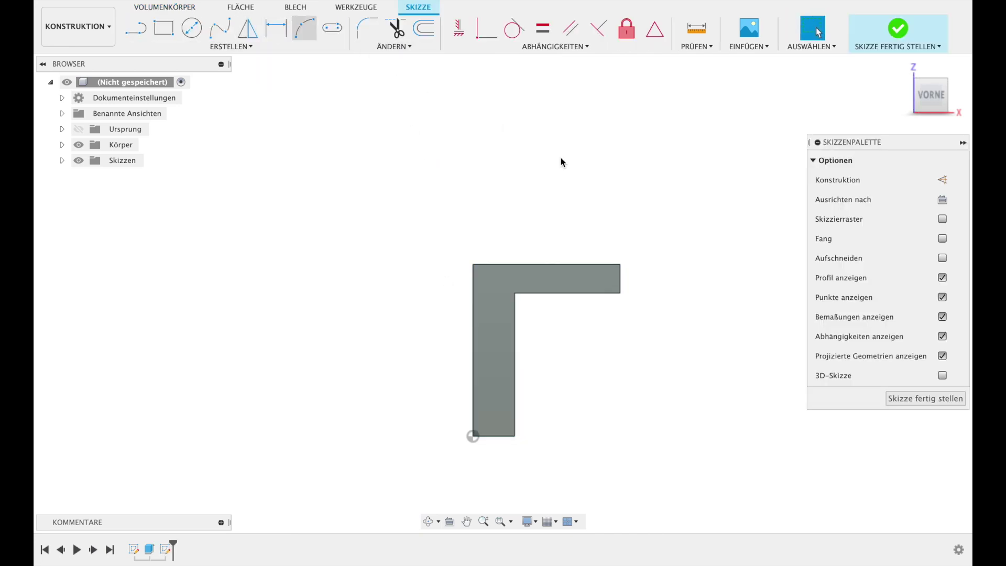
pyautogui.click(605, 293)
pyautogui.click(515, 364)
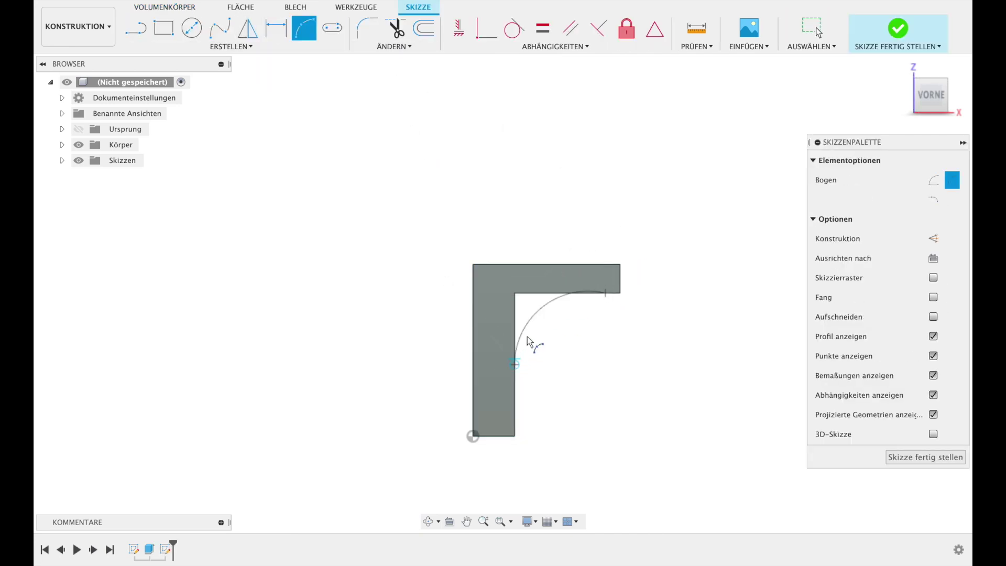
pyautogui.click(544, 330)
pyautogui.press('Escape')
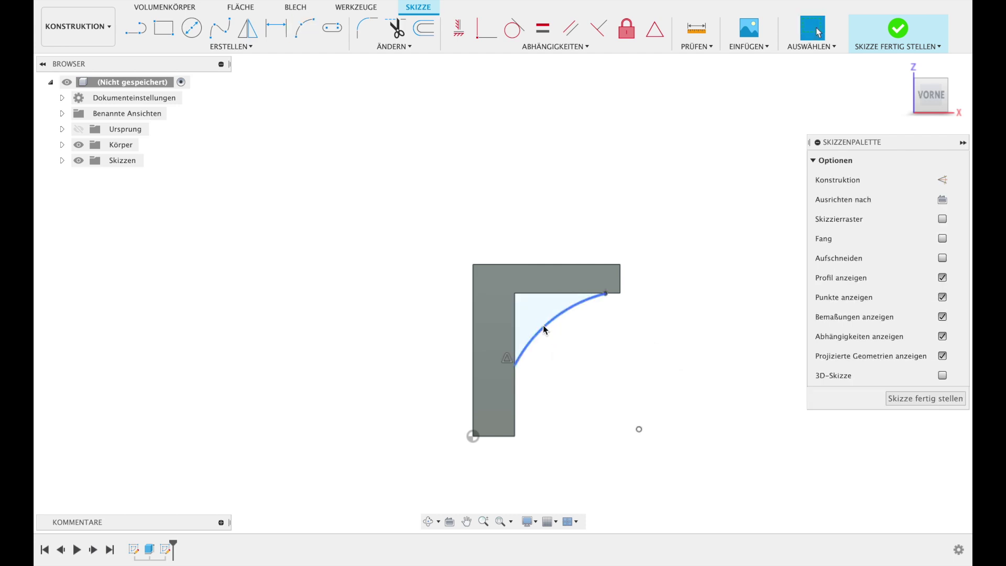
pyautogui.click(914, 399)
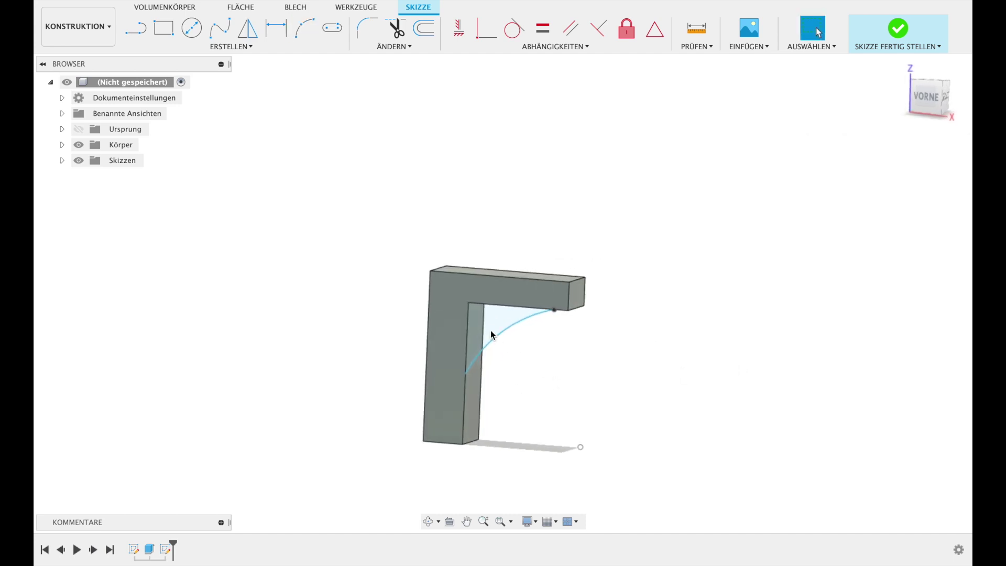
pyautogui.click(212, 48)
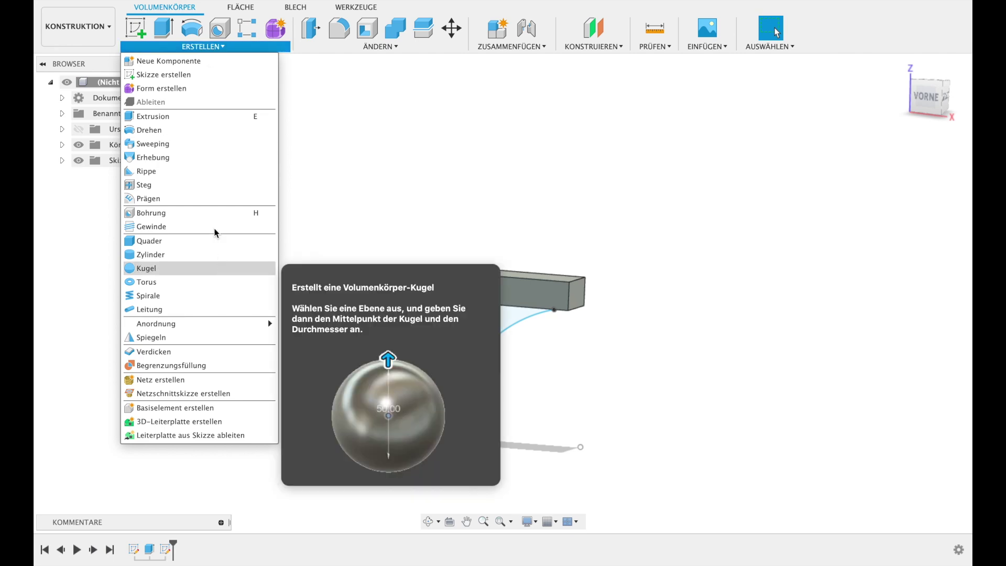
# Step: Set up a rib on the arc with To Next depth, 2 mm thickness and flipped direction
pyautogui.click(205, 176)
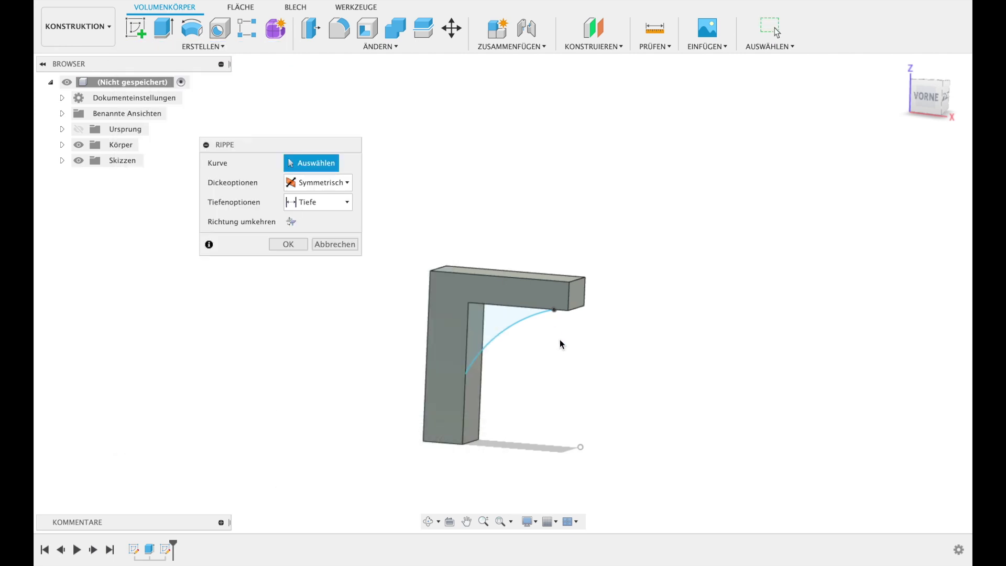
pyautogui.click(528, 320)
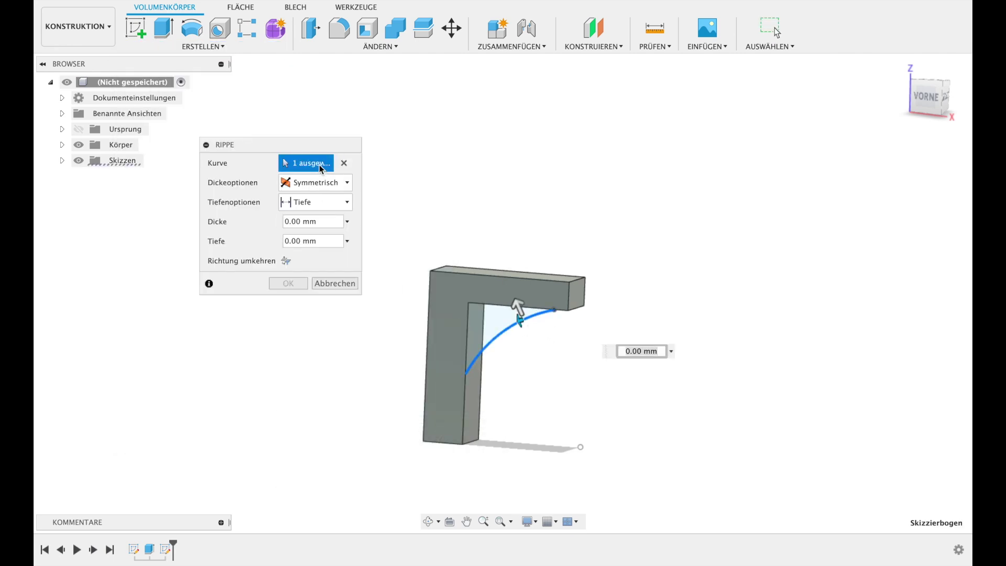
pyautogui.click(309, 203)
pyautogui.click(296, 217)
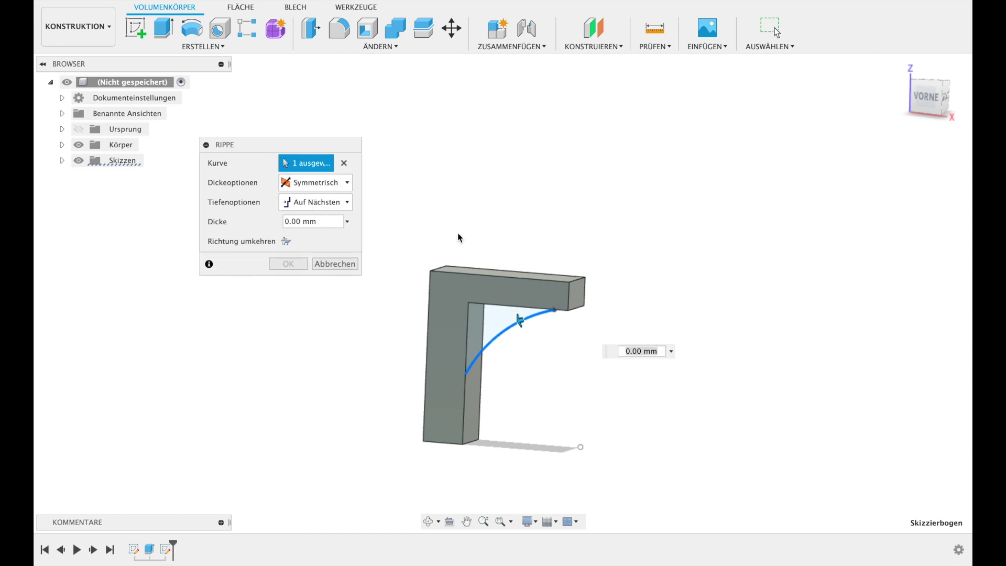
pyautogui.click(302, 221)
pyautogui.write('2')
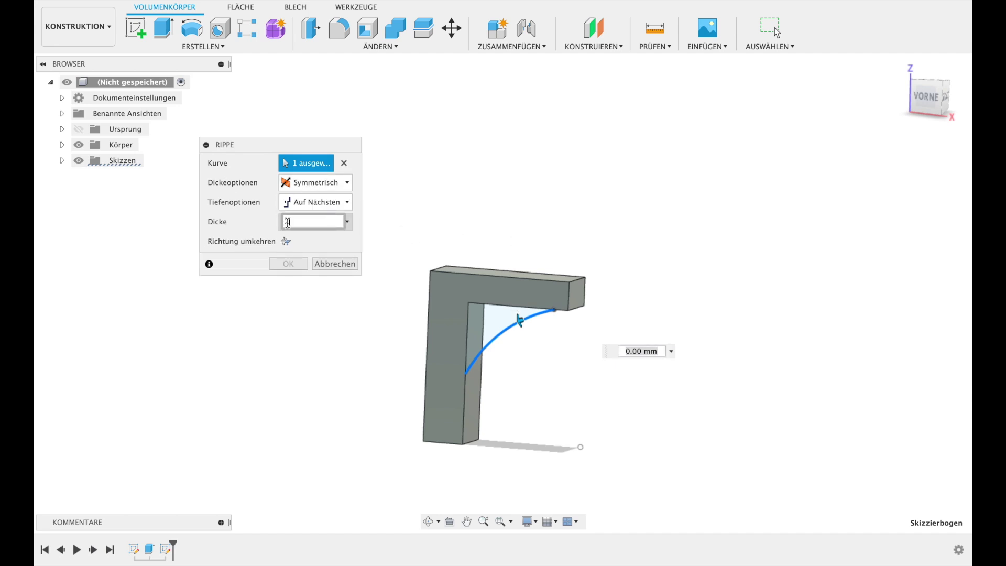
pyautogui.moveTo(449, 245)
pyautogui.keyDown('shift'); pyautogui.mouseDown(button='middle')
pyautogui.moveTo(418, 222)
pyautogui.moveTo(534, 207)
pyautogui.mouseUp(button='middle'); pyautogui.keyUp('shift')
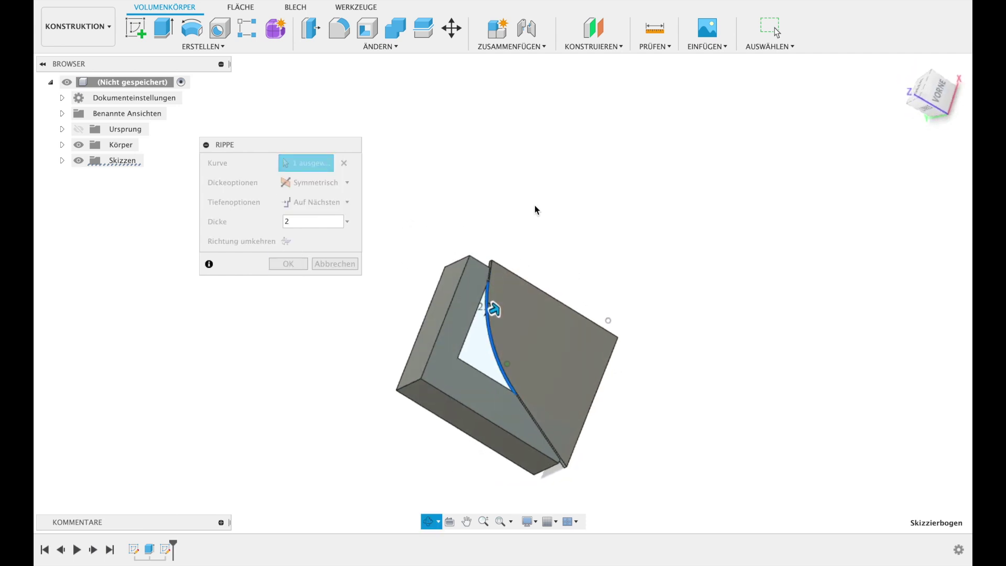
pyautogui.click(289, 243)
pyautogui.moveTo(535, 330)
pyautogui.keyDown('shift'); pyautogui.mouseDown(button='middle')
pyautogui.moveTo(431, 273)
pyautogui.moveTo(445, 324)
pyautogui.moveTo(417, 299)
pyautogui.mouseUp(button='middle'); pyautogui.keyUp('shift')
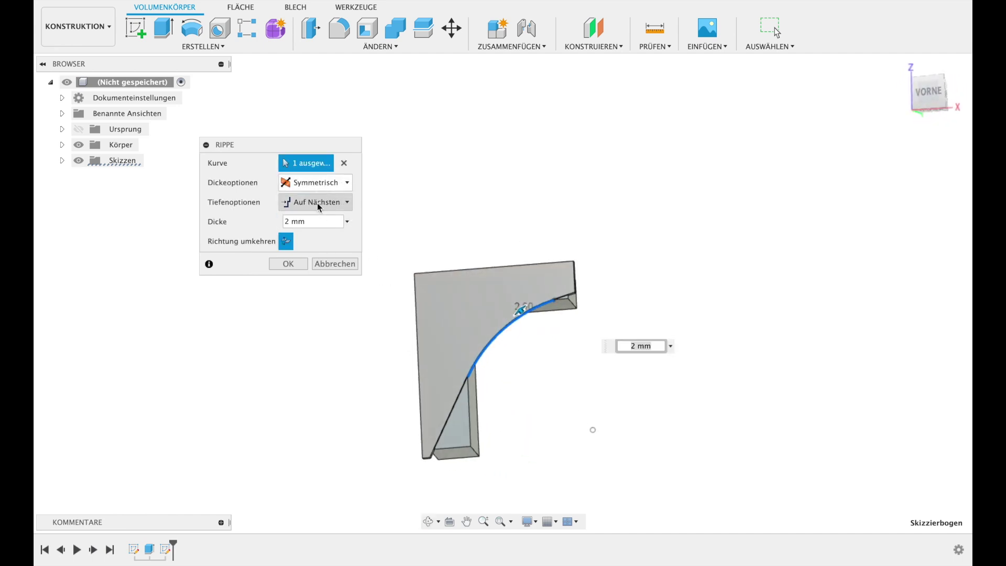
# Step: Switch the rib to one-direction thickness and fixed depth, thickening it to -20 mm
pyautogui.click(319, 184)
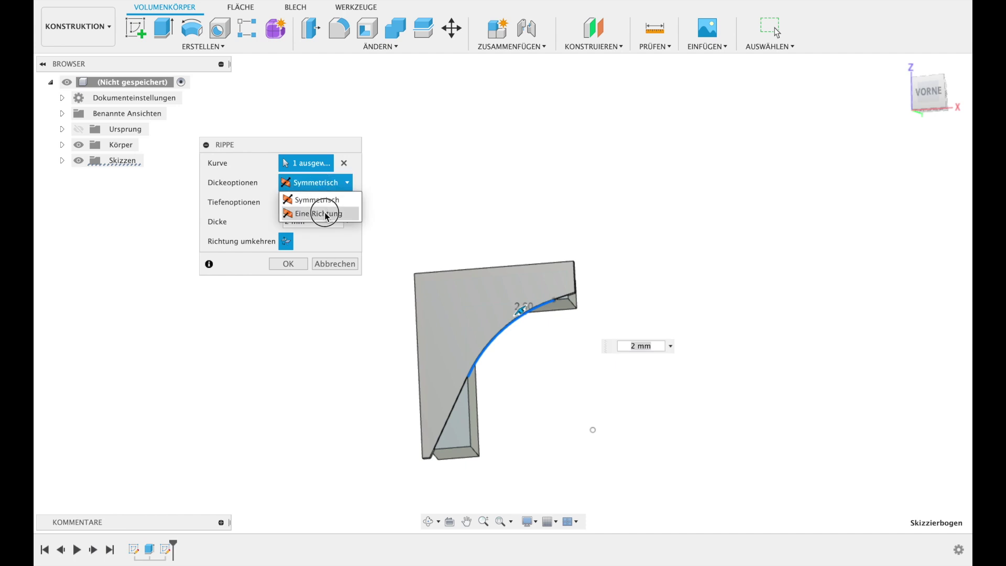
pyautogui.click(325, 214)
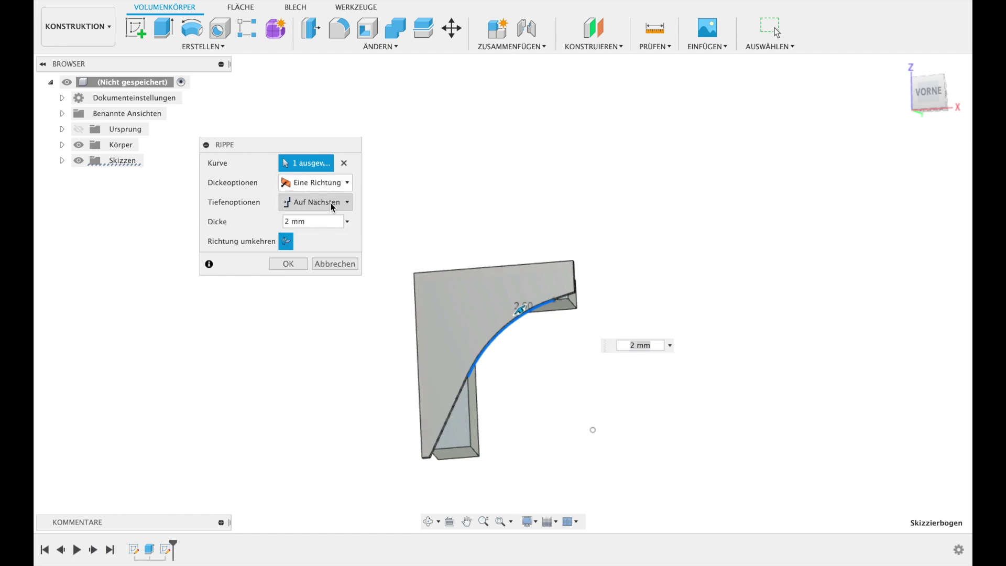
pyautogui.click(332, 203)
pyautogui.click(326, 232)
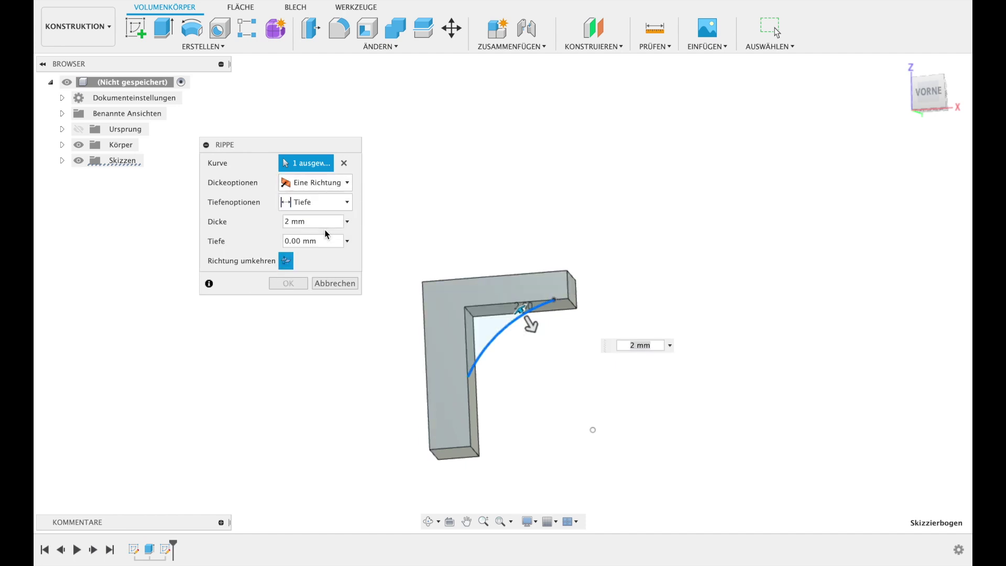
pyautogui.moveTo(531, 329); pyautogui.dragTo(531, 341)
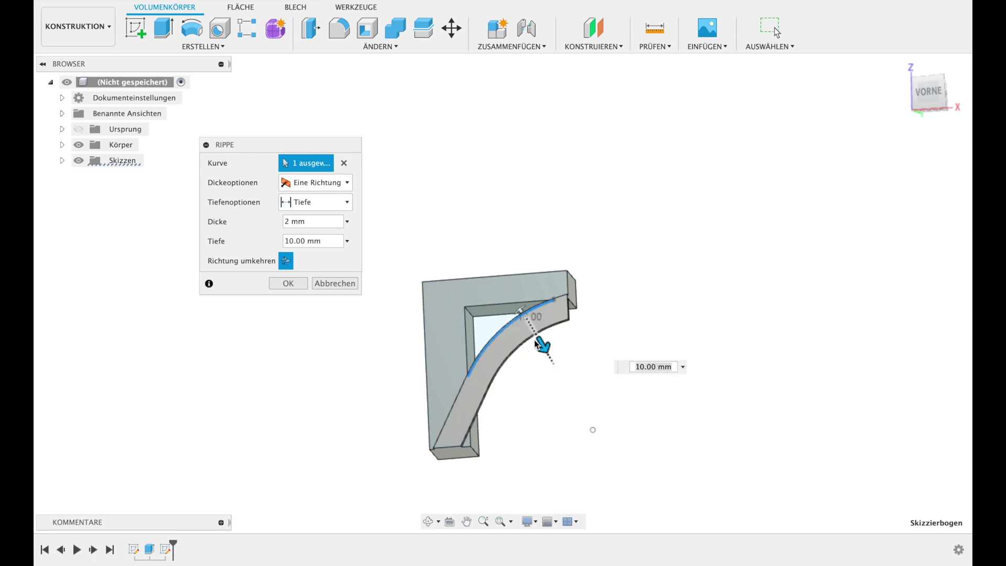
pyautogui.keyDown('shift'); pyautogui.moveTo(458, 314); pyautogui.dragTo(516, 398, button='middle'); pyautogui.keyUp('shift')
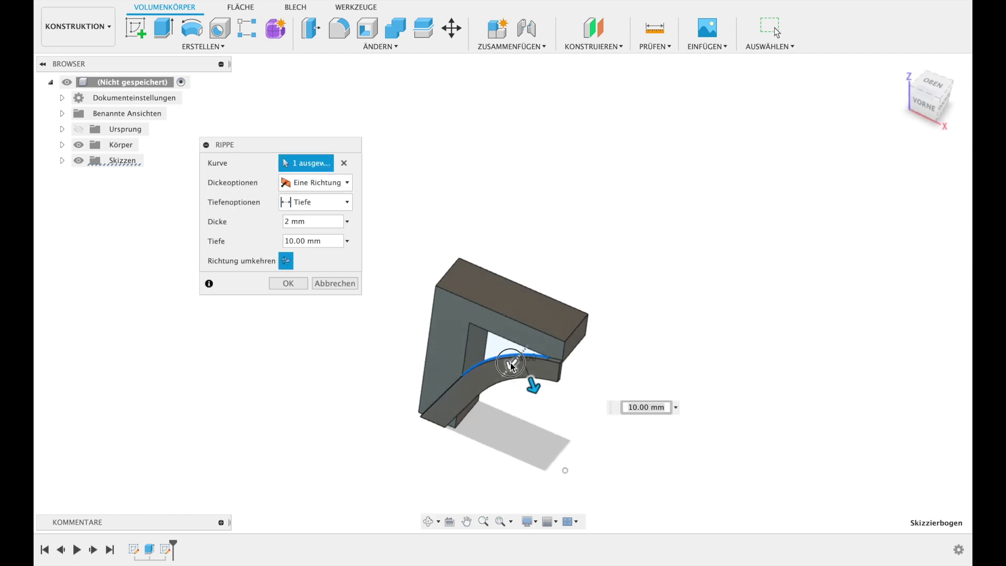
pyautogui.moveTo(513, 364); pyautogui.dragTo(528, 345)
pyautogui.moveTo(532, 381)
pyautogui.keyDown('shift'); pyautogui.mouseDown(button='middle')
pyautogui.moveTo(445, 406)
pyautogui.moveTo(475, 339)
pyautogui.mouseUp(button='middle'); pyautogui.keyUp('shift')
pyautogui.moveTo(516, 326); pyautogui.dragTo(528, 330)
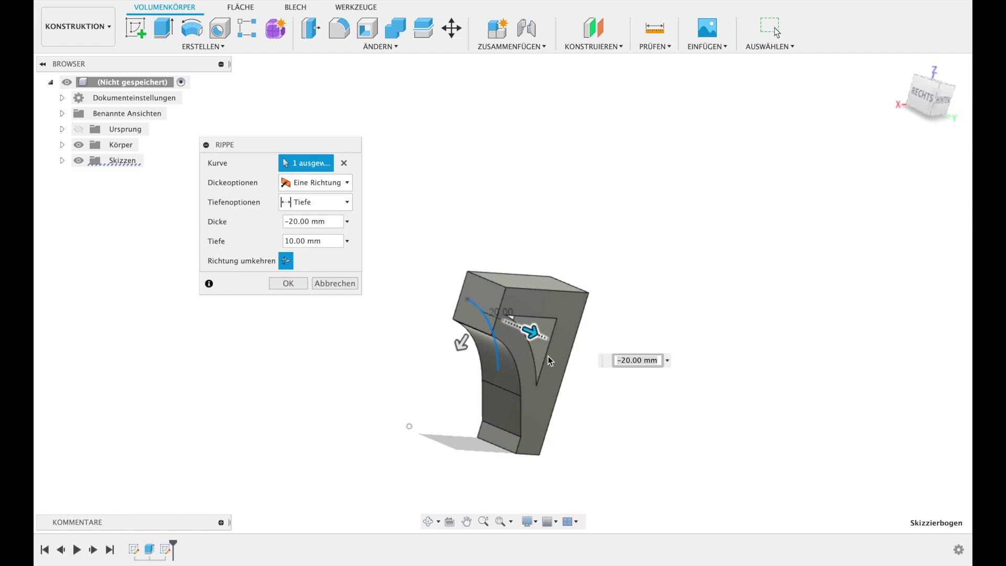
pyautogui.moveTo(640, 460)
pyautogui.keyDown('shift'); pyautogui.mouseDown(button='middle')
pyautogui.moveTo(721, 446)
pyautogui.moveTo(711, 399)
pyautogui.moveTo(714, 438)
pyautogui.moveTo(747, 415)
pyautogui.moveTo(693, 407)
pyautogui.moveTo(698, 441)
pyautogui.mouseUp(button='middle'); pyautogui.keyUp('shift')
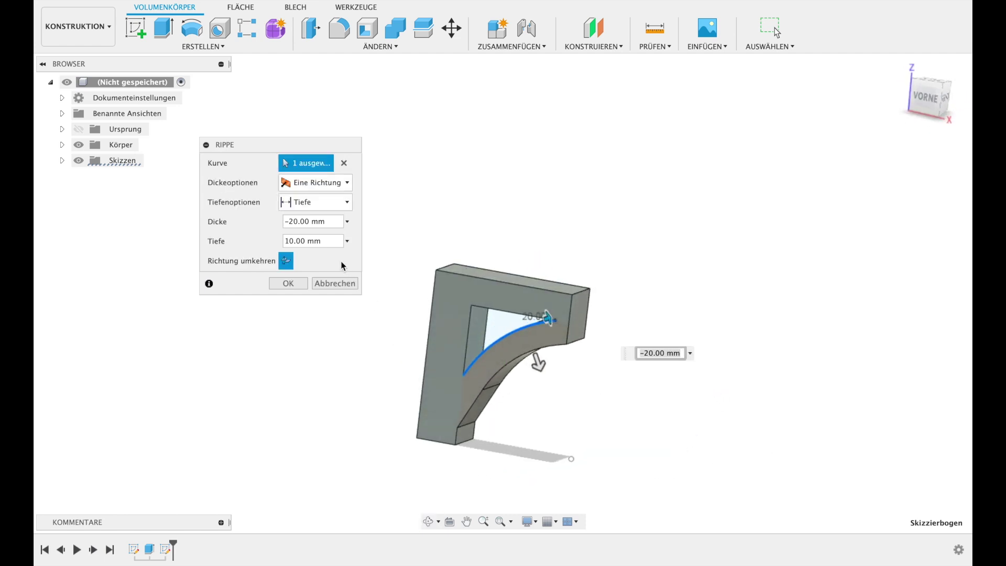
# Step: Set the rib depth to 4 mm and confirm the rib
pyautogui.click(347, 241)
pyautogui.write('2')
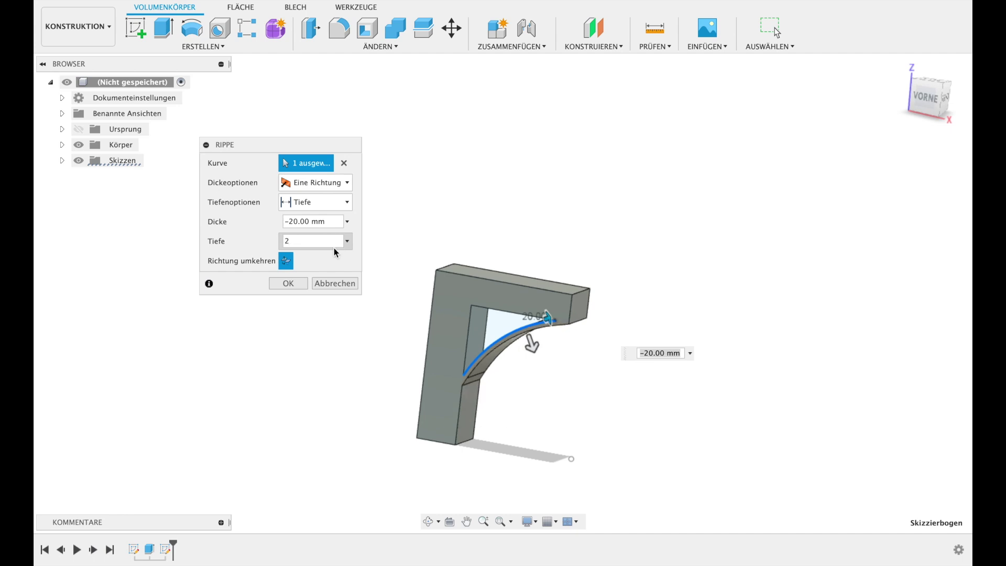
pyautogui.write('4')
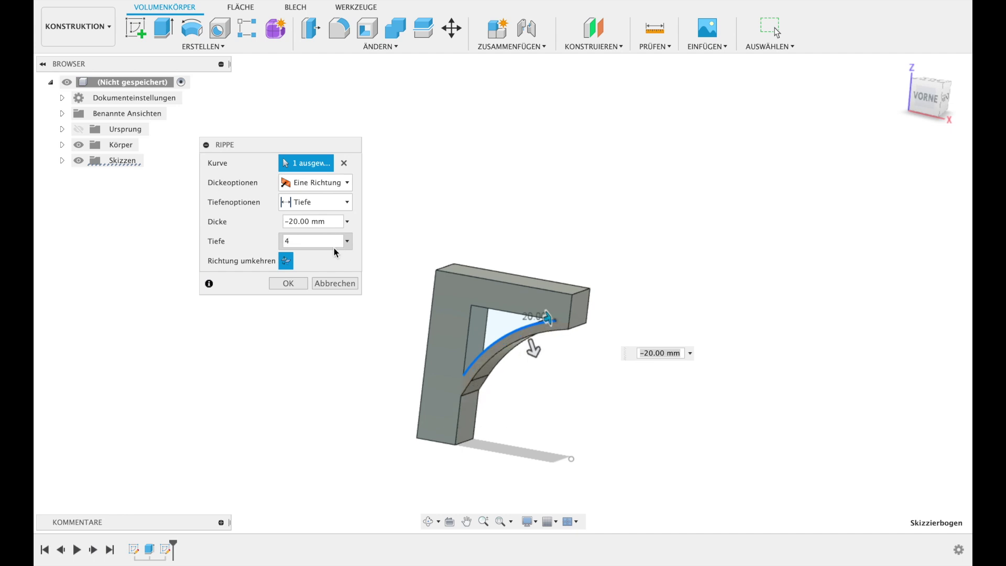
pyautogui.moveTo(566, 229)
pyautogui.keyDown('shift'); pyautogui.mouseDown(button='middle')
pyautogui.moveTo(527, 195)
pyautogui.moveTo(514, 160)
pyautogui.moveTo(577, 199)
pyautogui.moveTo(588, 234)
pyautogui.mouseUp(button='middle'); pyautogui.keyUp('shift')
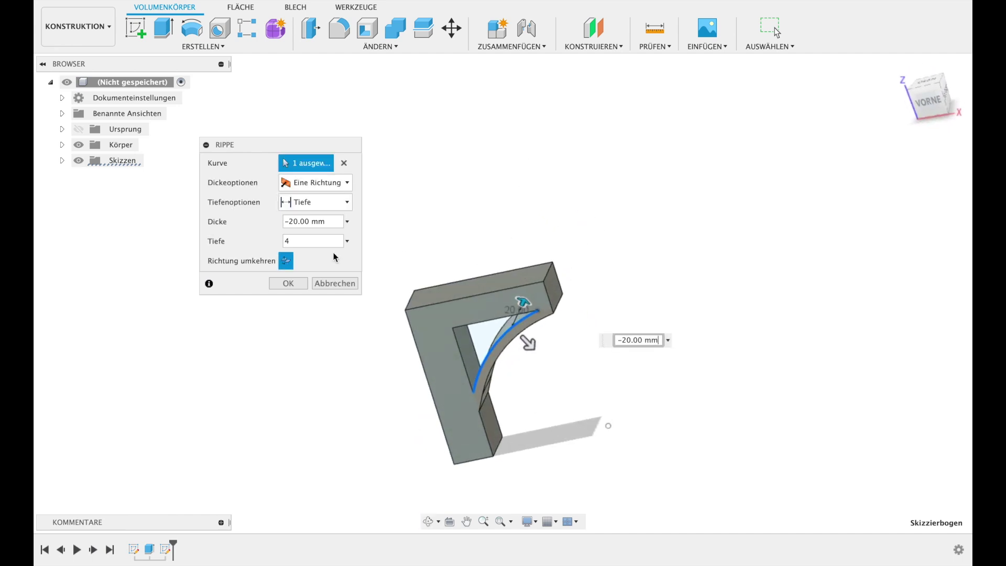
pyautogui.moveTo(472, 252)
pyautogui.keyDown('shift'); pyautogui.mouseDown(button='middle')
pyautogui.moveTo(547, 301)
pyautogui.moveTo(492, 222)
pyautogui.moveTo(478, 241)
pyautogui.moveTo(536, 304)
pyautogui.mouseUp(button='middle'); pyautogui.keyUp('shift')
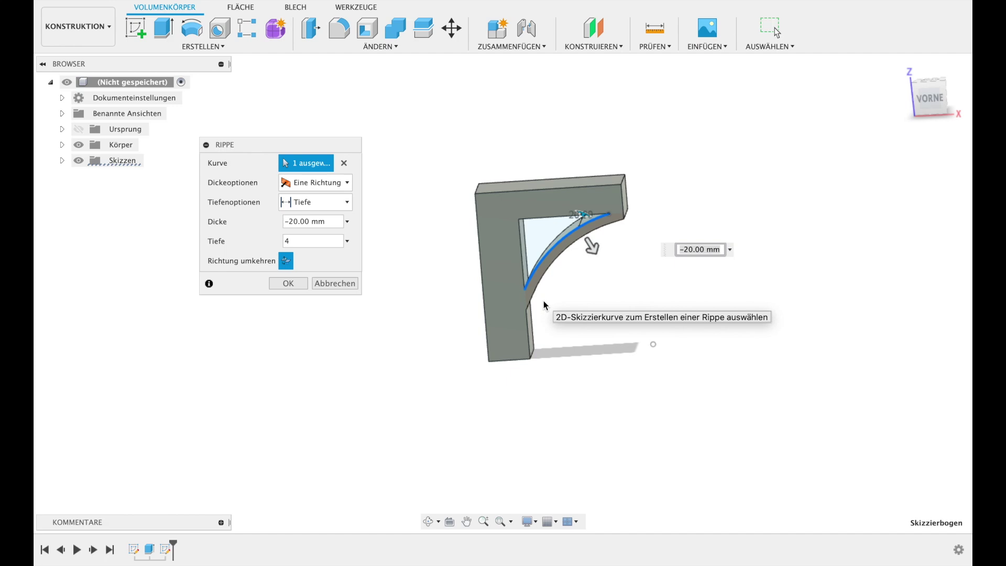
pyautogui.moveTo(542, 300)
pyautogui.keyDown('shift'); pyautogui.mouseDown(button='middle')
pyautogui.moveTo(558, 295)
pyautogui.moveTo(540, 369)
pyautogui.moveTo(547, 359)
pyautogui.moveTo(529, 356)
pyautogui.mouseUp(button='middle'); pyautogui.keyUp('shift')
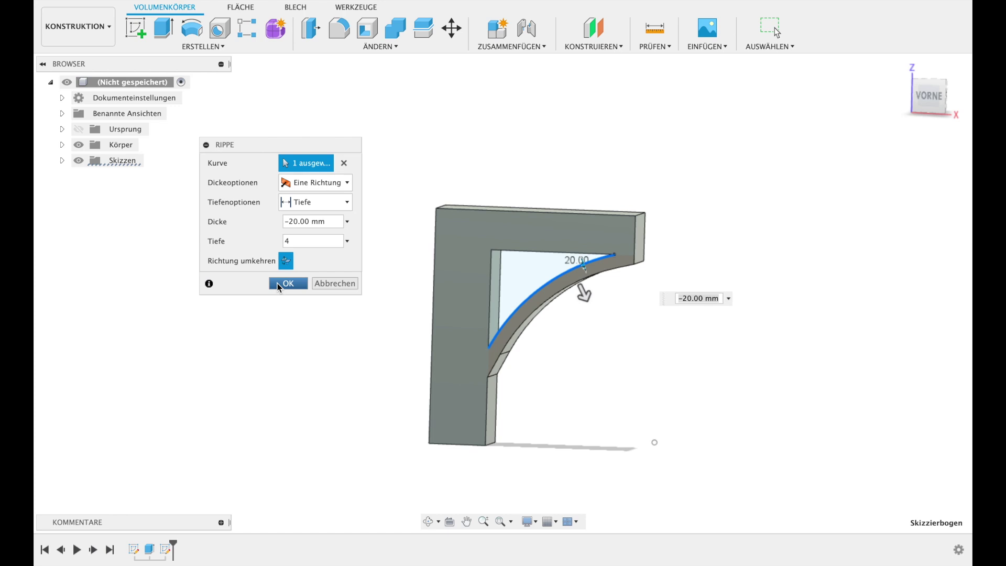
pyautogui.click(278, 283)
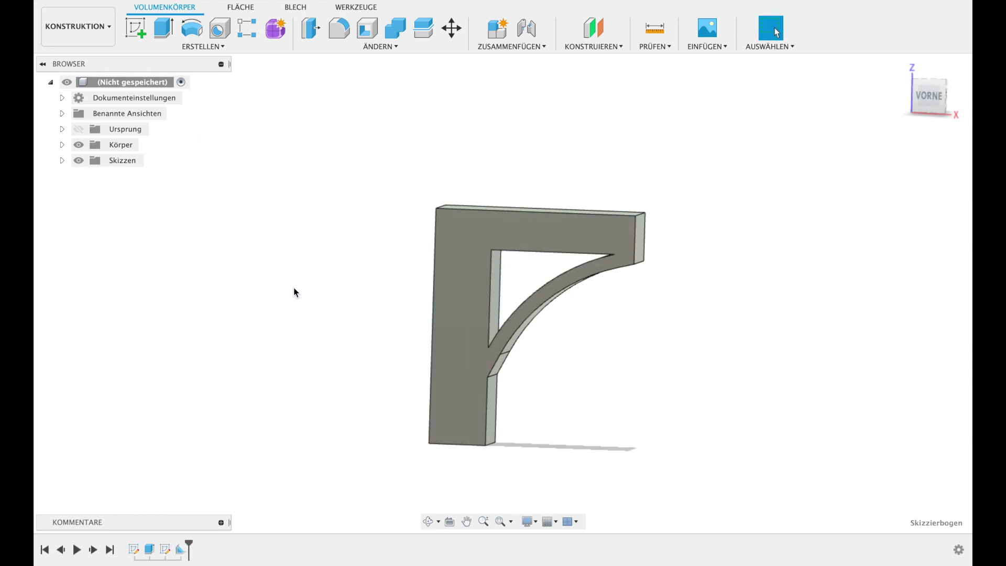
pyautogui.moveTo(478, 333)
pyautogui.keyDown('shift'); pyautogui.mouseDown(button='middle')
pyautogui.moveTo(422, 296)
pyautogui.moveTo(434, 229)
pyautogui.moveTo(461, 314)
pyautogui.moveTo(500, 349)
pyautogui.moveTo(448, 343)
pyautogui.mouseUp(button='middle'); pyautogui.keyUp('shift')
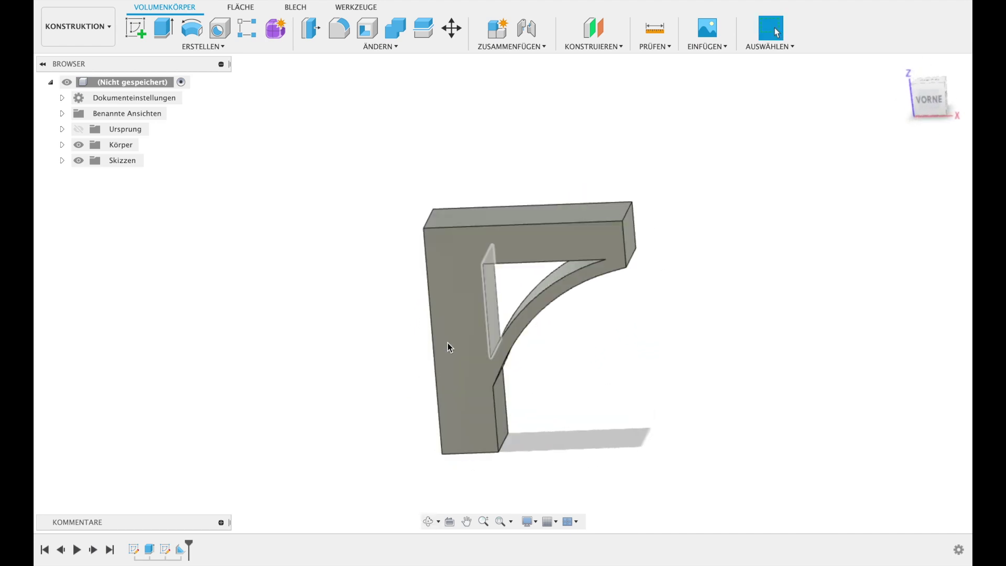
pyautogui.click(180, 549)
pyautogui.doubleClick(181, 551)
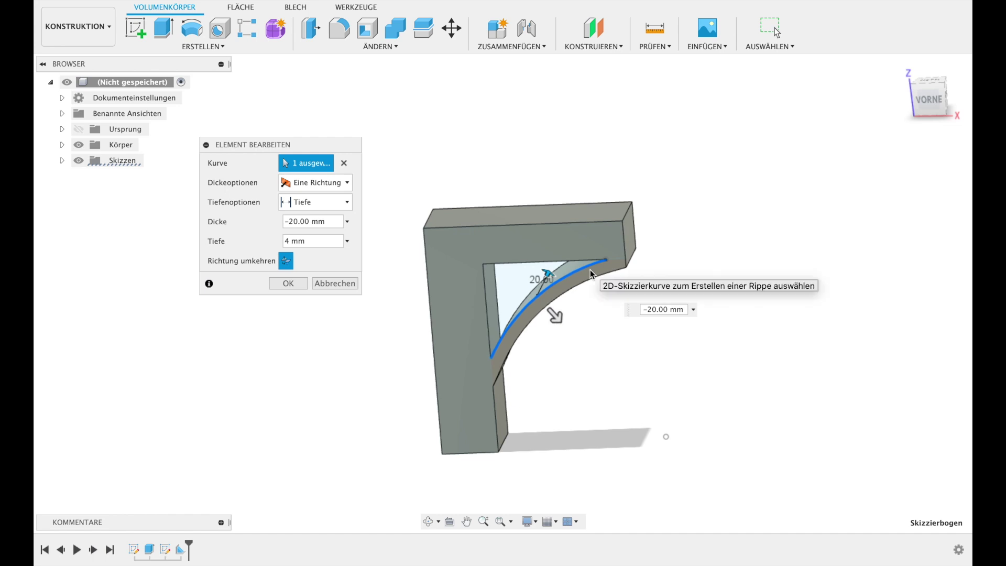
pyautogui.click(283, 283)
pyautogui.moveTo(532, 164)
pyautogui.keyDown('shift'); pyautogui.mouseDown(button='middle')
pyautogui.moveTo(530, 231)
pyautogui.moveTo(516, 230)
pyautogui.mouseUp(button='middle'); pyautogui.keyUp('shift')
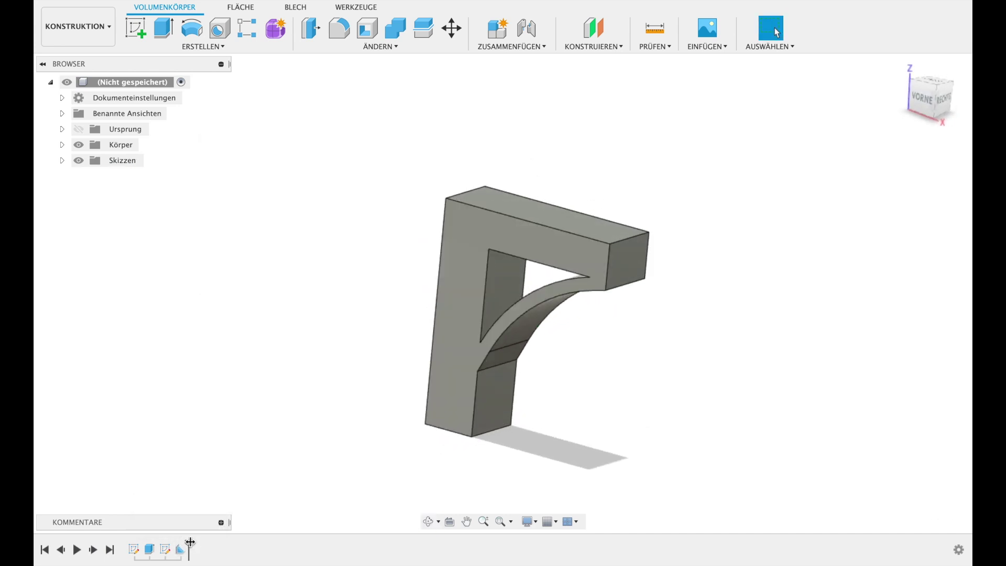
pyautogui.moveTo(188, 544); pyautogui.dragTo(157, 545)
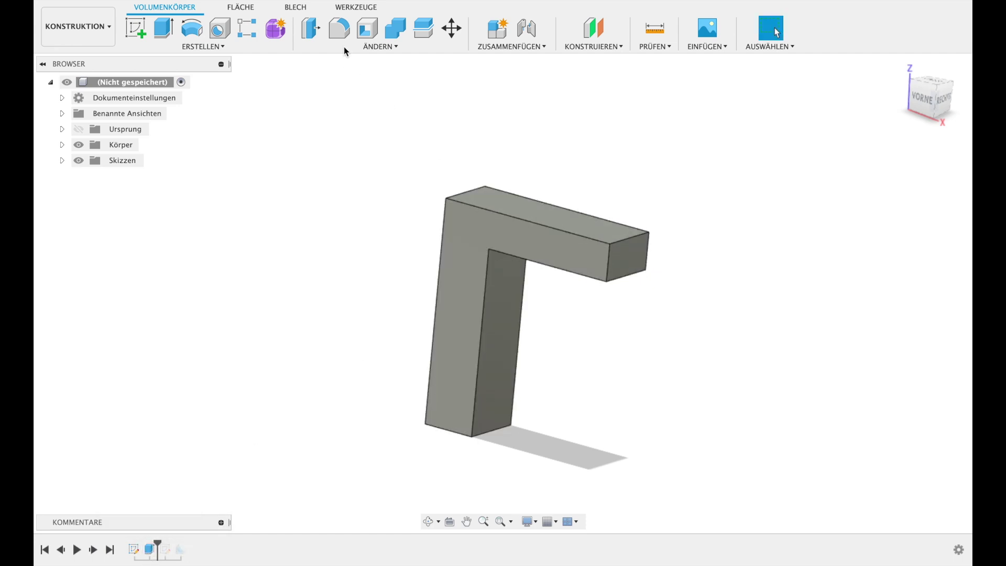
# Step: Copy the L-bracket 115 mm along X and roll the history forward to the end
pyautogui.click(452, 28)
pyautogui.click(475, 258)
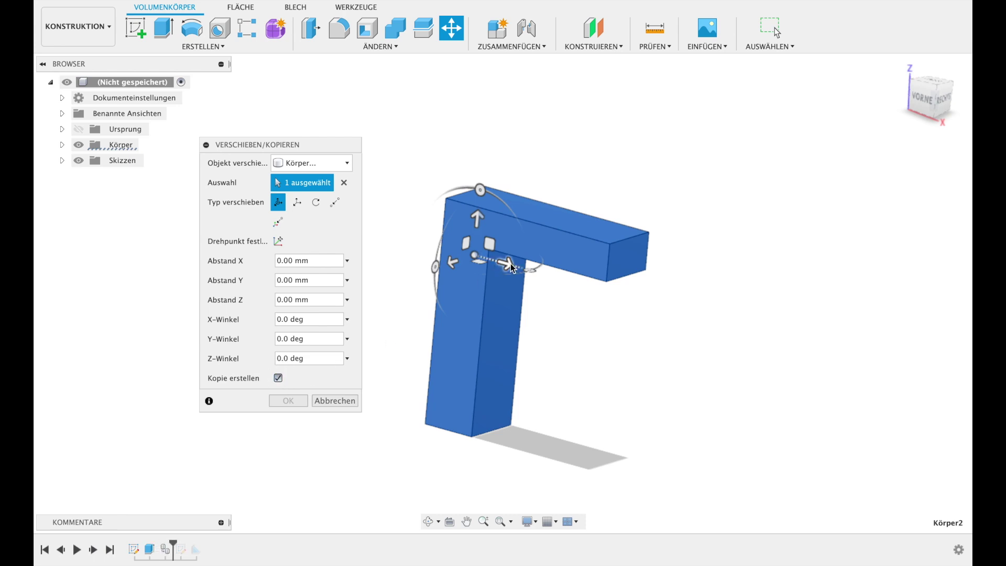
pyautogui.moveTo(511, 265); pyautogui.dragTo(895, 323)
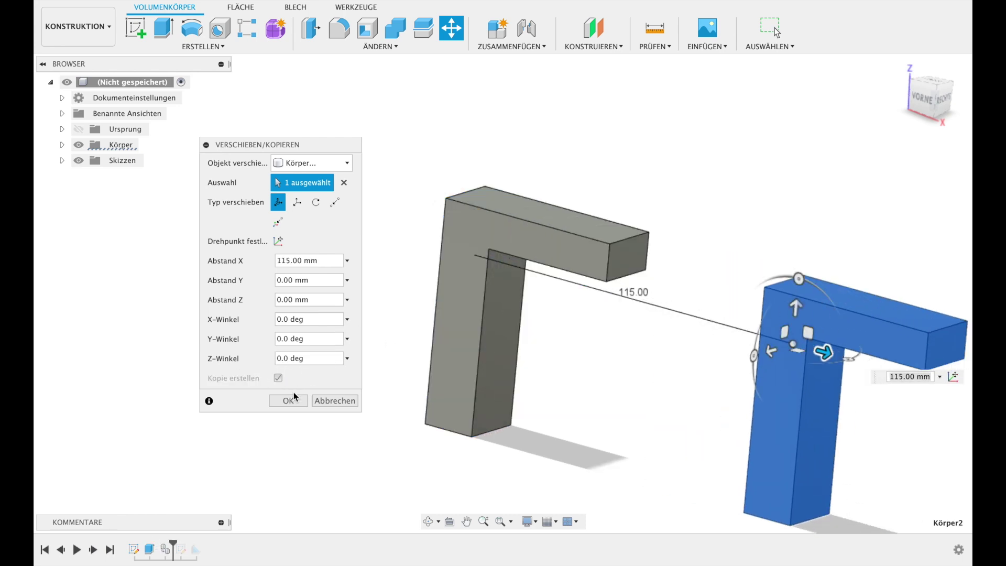
pyautogui.click(291, 401)
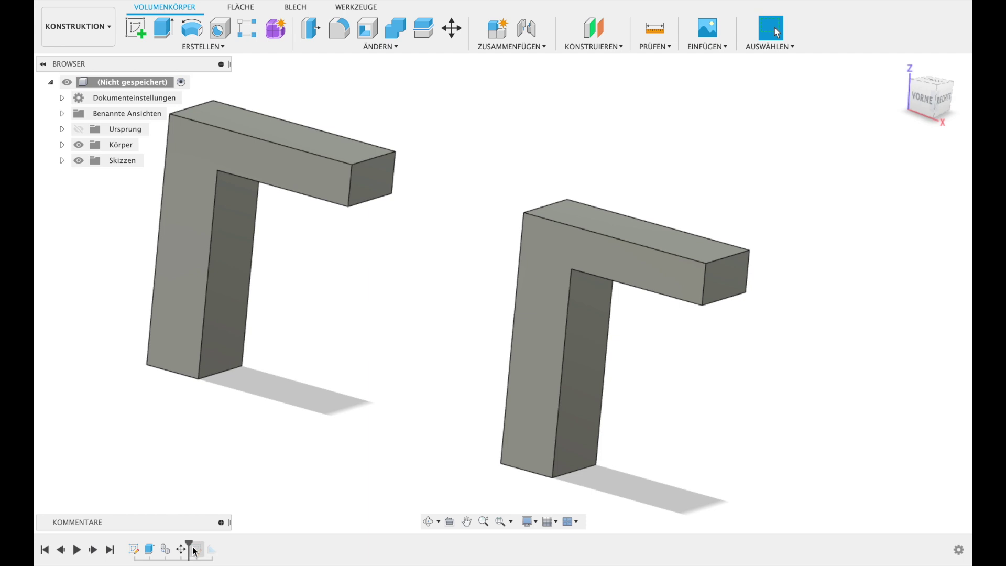
pyautogui.moveTo(189, 545); pyautogui.dragTo(220, 545)
pyautogui.keyDown('shift'); pyautogui.moveTo(407, 346); pyautogui.dragTo(469, 319, button='middle'); pyautogui.keyUp('shift')
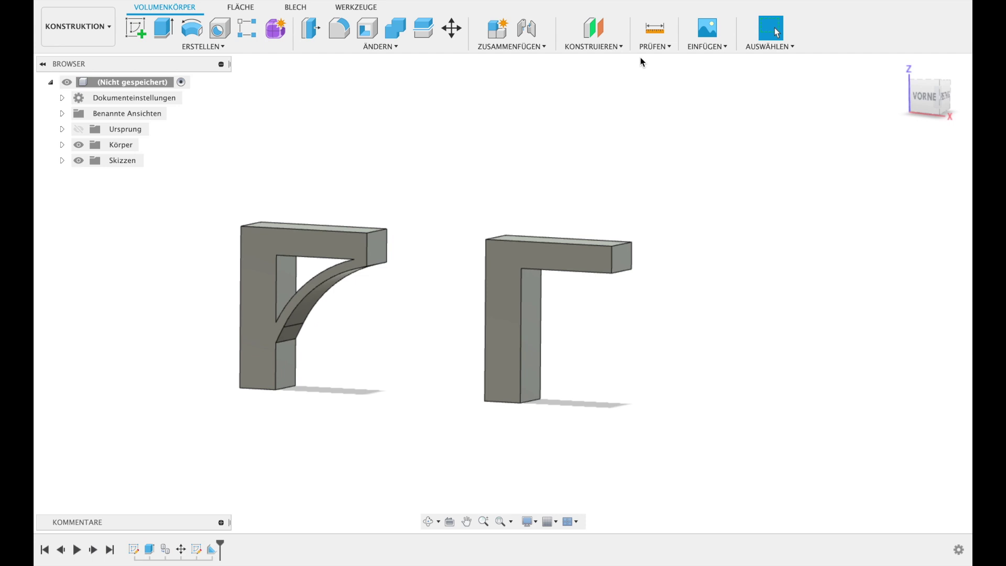
# Step: Add a section analysis at the right bracket's front face with a -10 mm offset
pyautogui.click(668, 47)
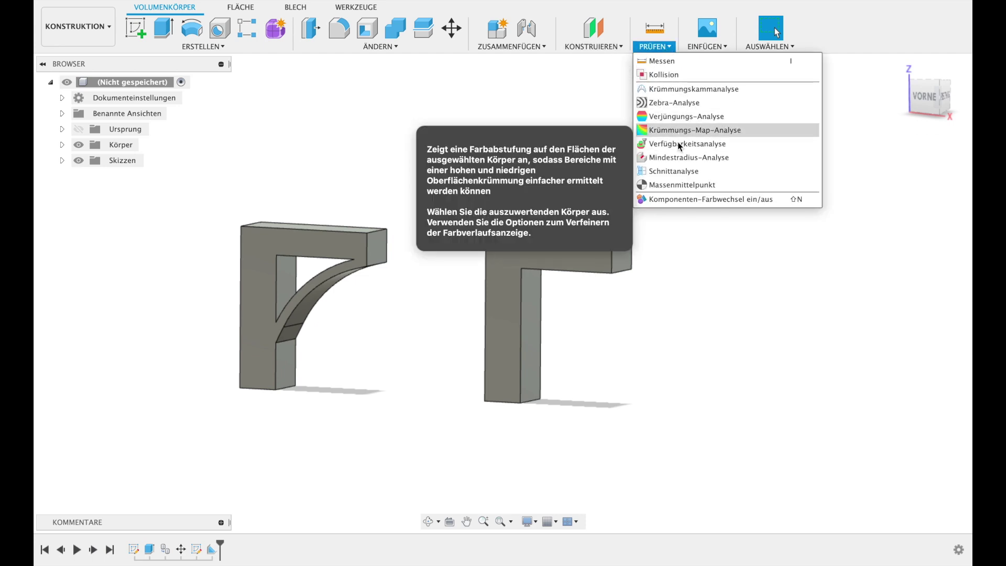
pyautogui.click(686, 171)
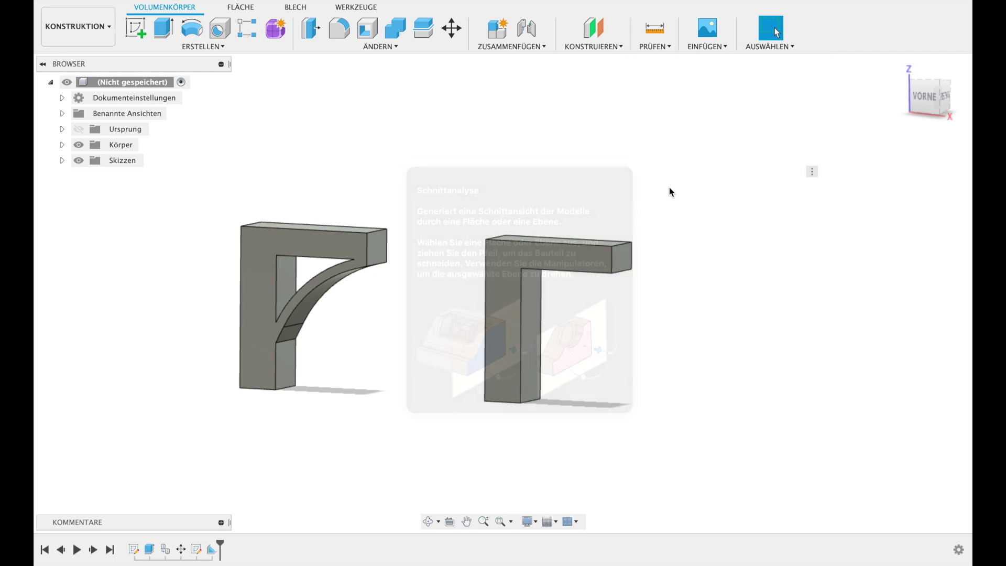
pyautogui.click(570, 262)
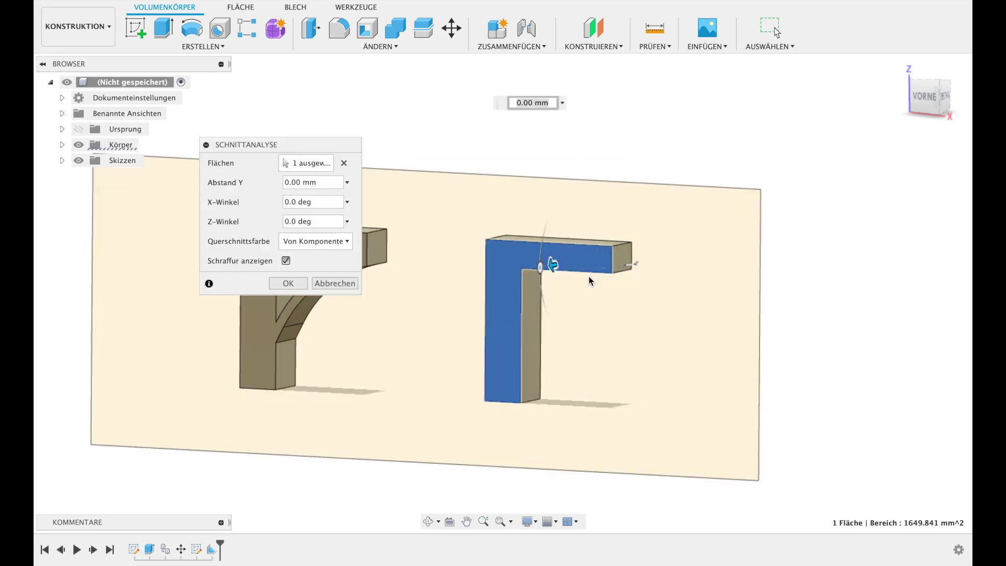
pyautogui.write('10')
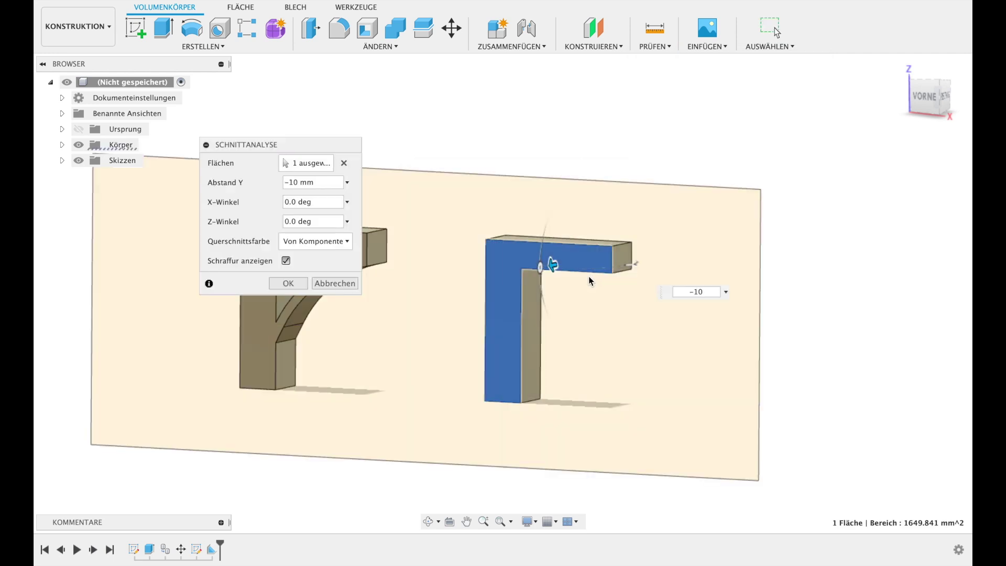
pyautogui.press('Return')
pyautogui.moveTo(603, 298)
pyautogui.keyDown('shift'); pyautogui.mouseDown(button='middle')
pyautogui.moveTo(611, 281)
pyautogui.moveTo(570, 193)
pyautogui.moveTo(573, 243)
pyautogui.moveTo(608, 281)
pyautogui.mouseUp(button='middle'); pyautogui.keyUp('shift')
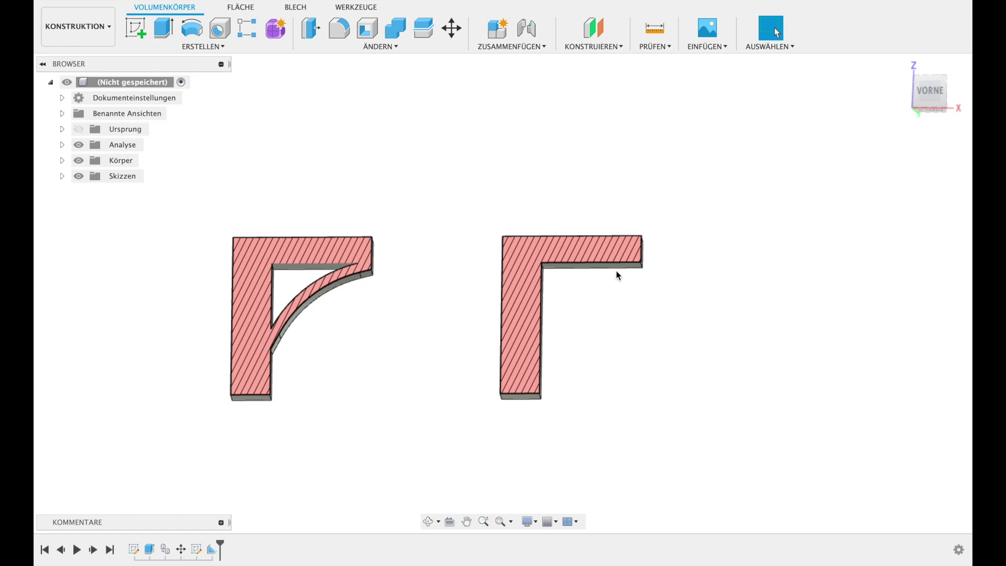
pyautogui.click(135, 28)
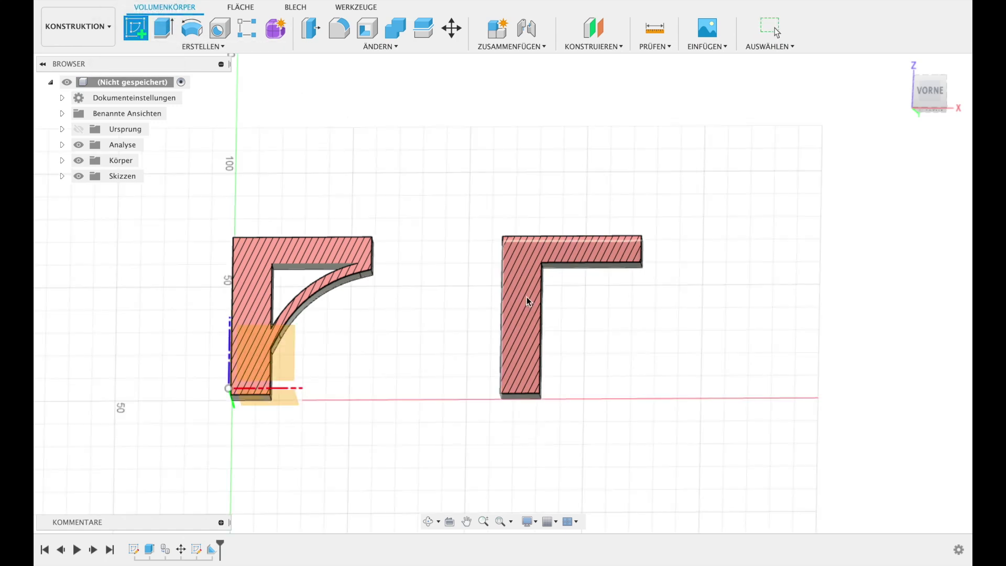
# Step: Sketch an arc across the right bracket's inner corner on its front face, then finish the sketch
pyautogui.click(526, 296)
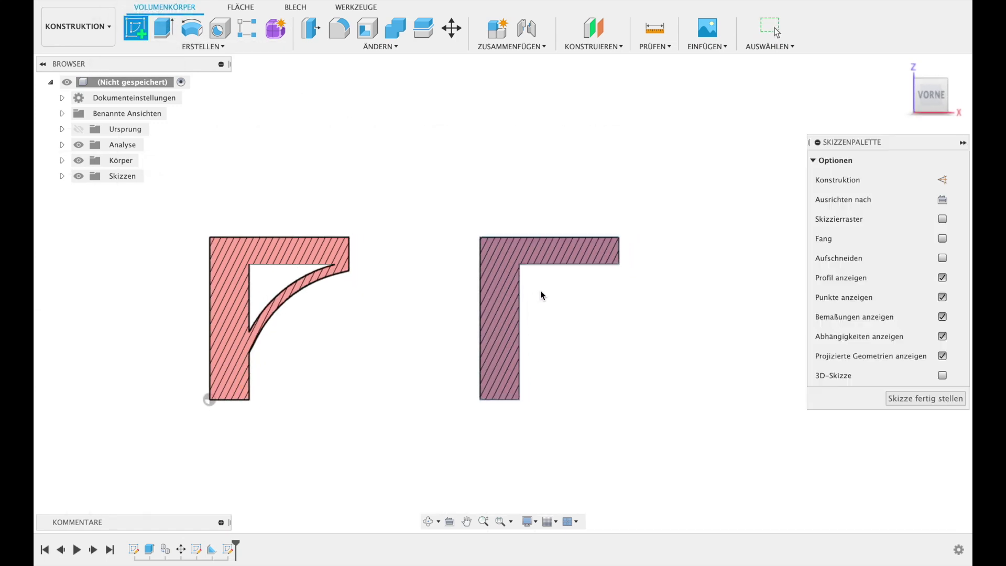
pyautogui.click(308, 34)
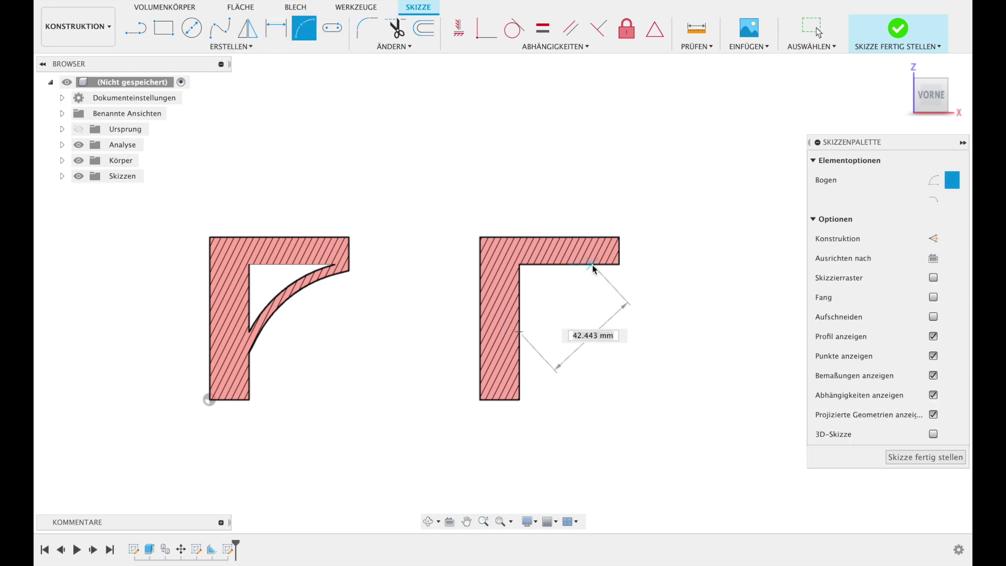
pyautogui.scroll(3, 566, 283)
pyautogui.click(568, 286)
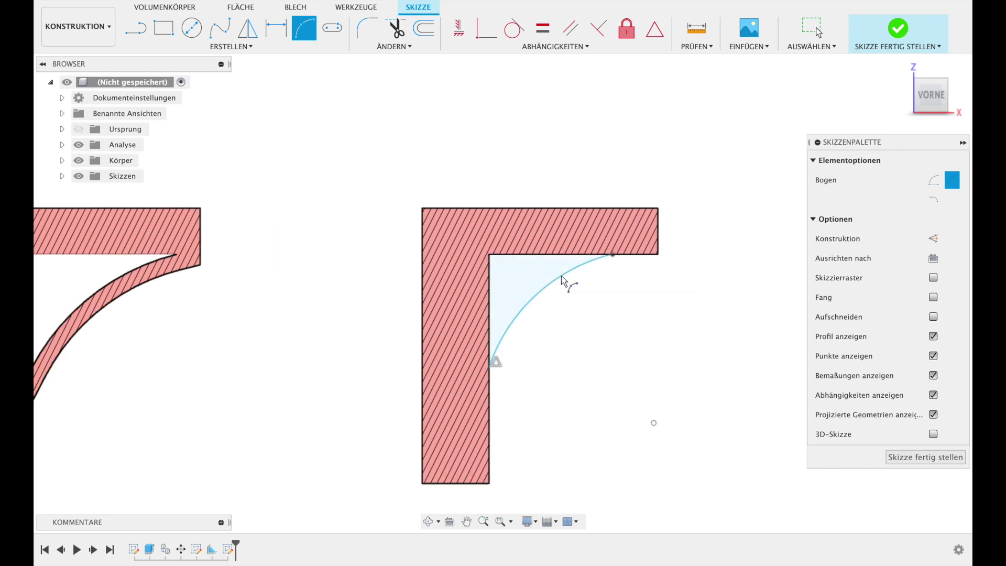
pyautogui.press('Escape')
pyautogui.click(902, 399)
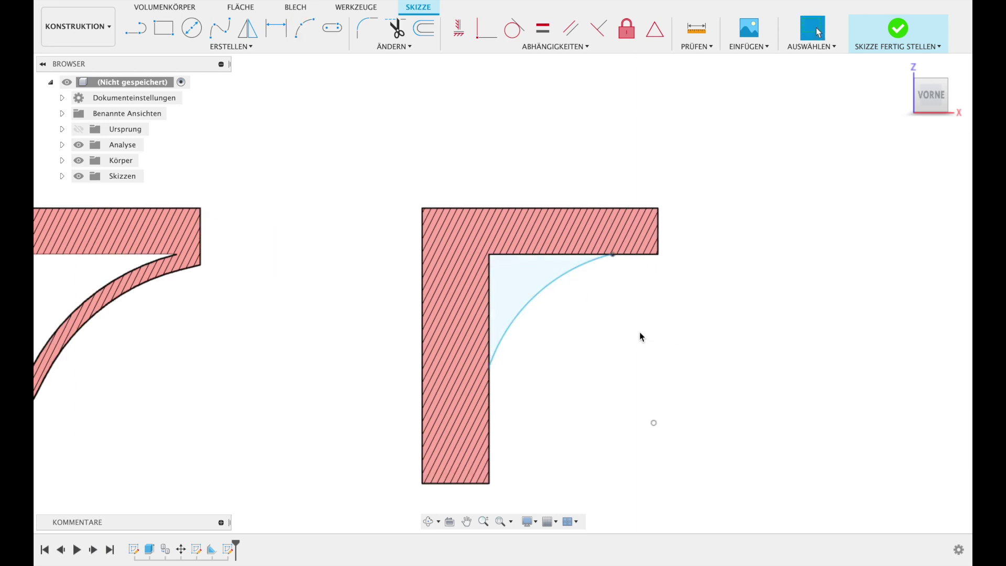
pyautogui.moveTo(632, 337)
pyautogui.keyDown('shift'); pyautogui.mouseDown(button='middle')
pyautogui.moveTo(574, 361)
pyautogui.moveTo(490, 373)
pyautogui.moveTo(600, 349)
pyautogui.mouseUp(button='middle'); pyautogui.keyUp('shift')
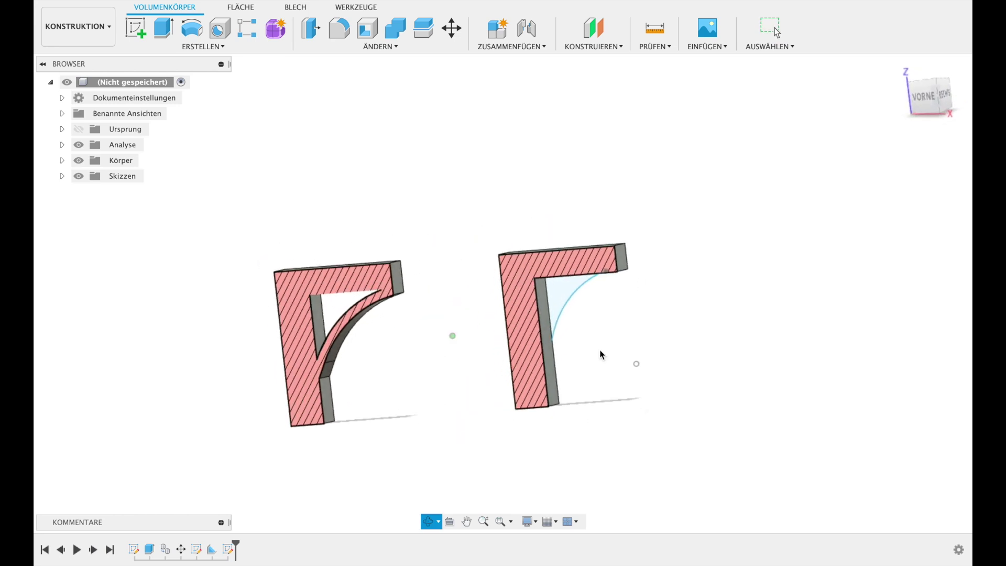
# Step: Roll history back before the arc sketch, start a new sketch, and hide the section analysis
pyautogui.moveTo(226, 552); pyautogui.dragTo(222, 543)
pyautogui.keyDown('shift'); pyautogui.moveTo(368, 495); pyautogui.dragTo(536, 279, button='middle'); pyautogui.keyUp('shift')
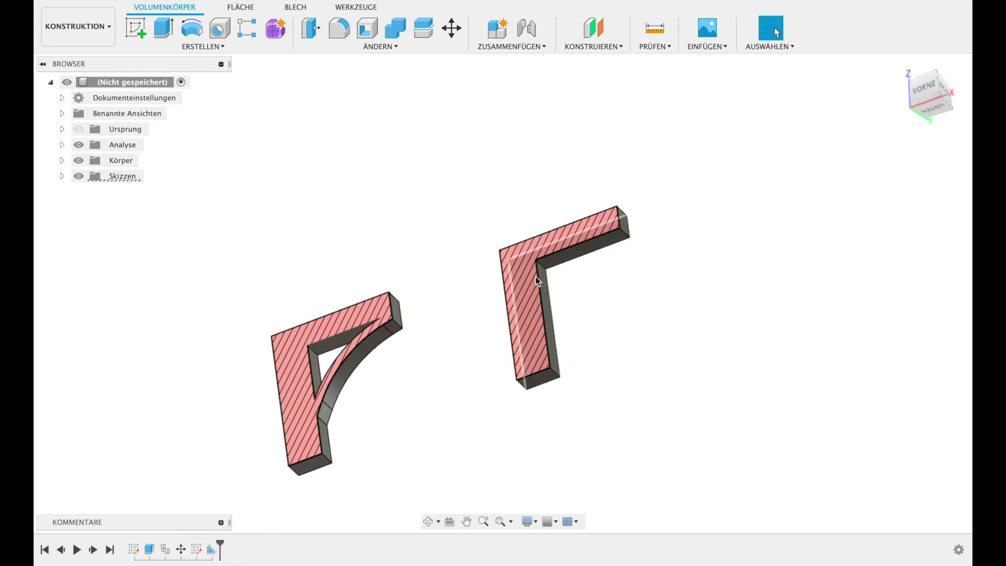
pyautogui.click(138, 27)
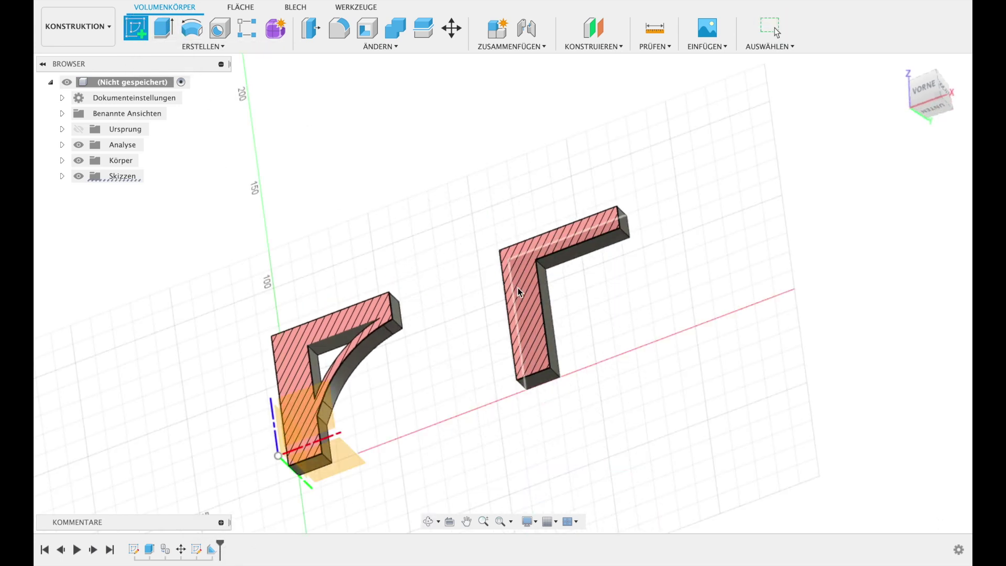
pyautogui.click(518, 287)
pyautogui.click(442, 277)
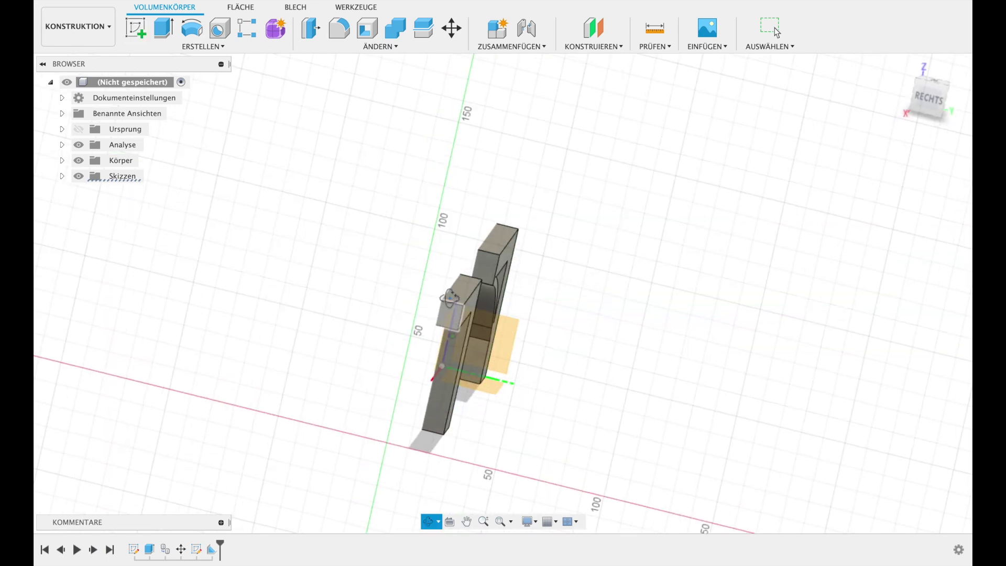
pyautogui.keyDown('shift'); pyautogui.moveTo(522, 314); pyautogui.dragTo(585, 345, button='middle'); pyautogui.keyUp('shift')
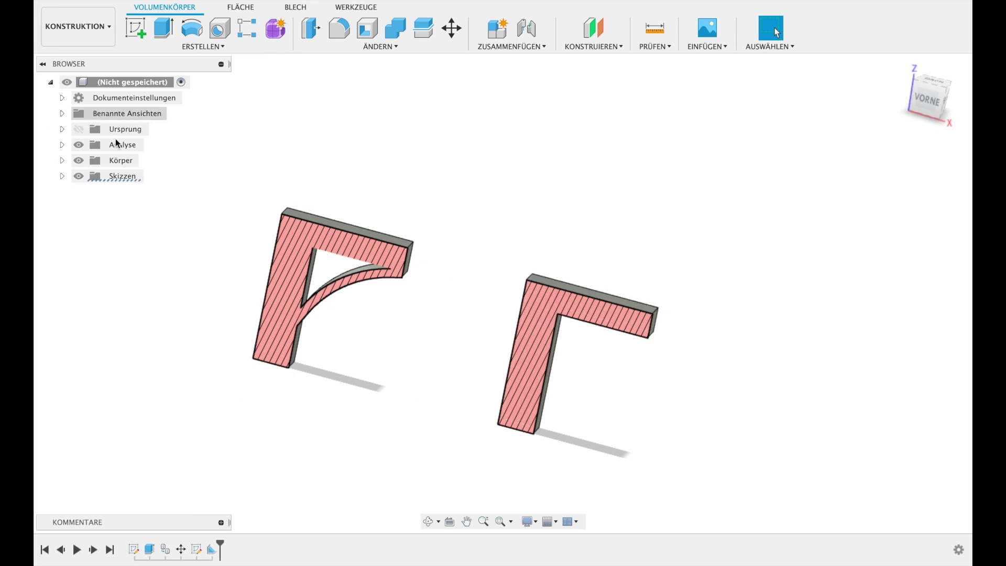
pyautogui.click(79, 145)
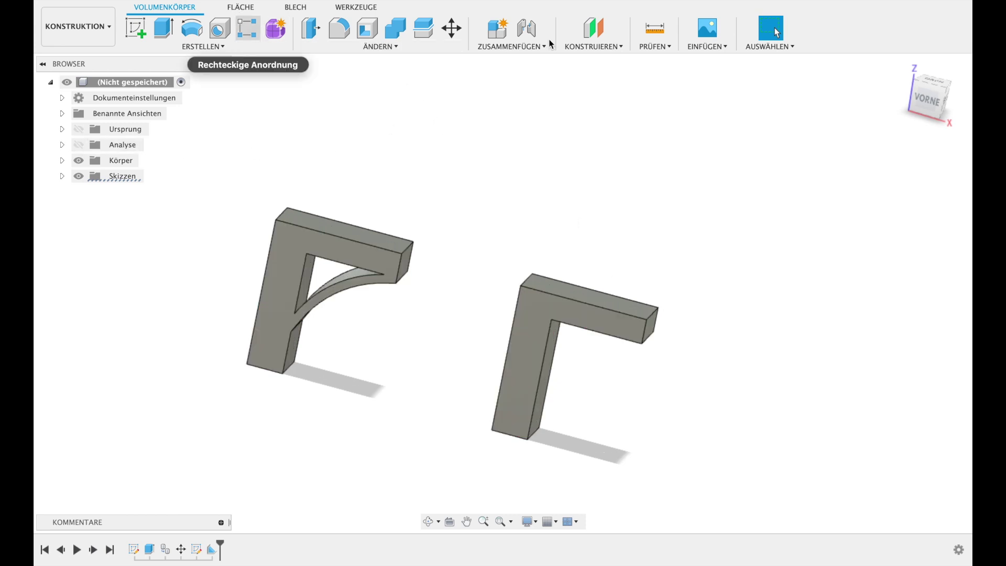
# Step: Add an offset plane on the right bracket's front face, sketch on it, and project the L face
pyautogui.click(610, 321)
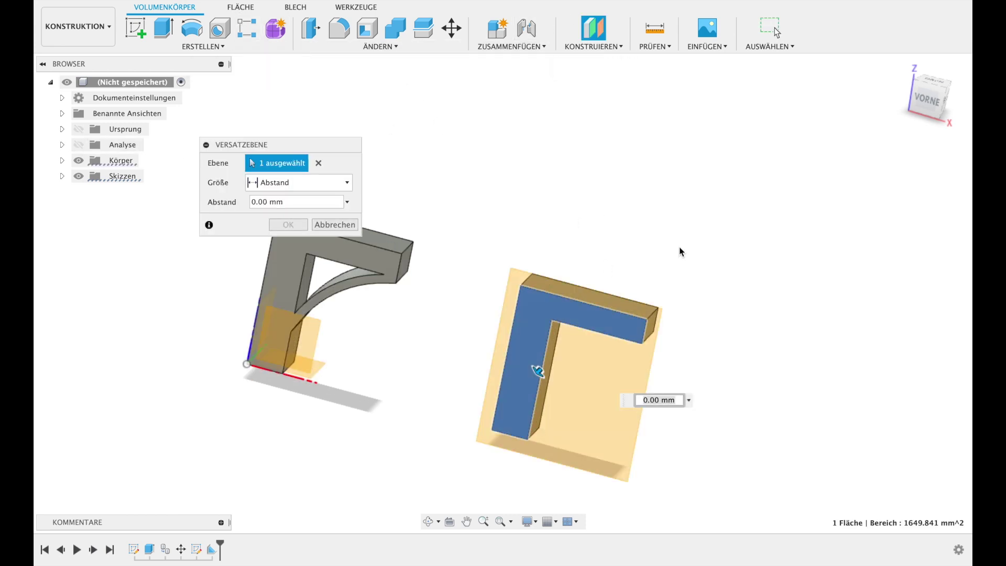
pyautogui.press('Return')
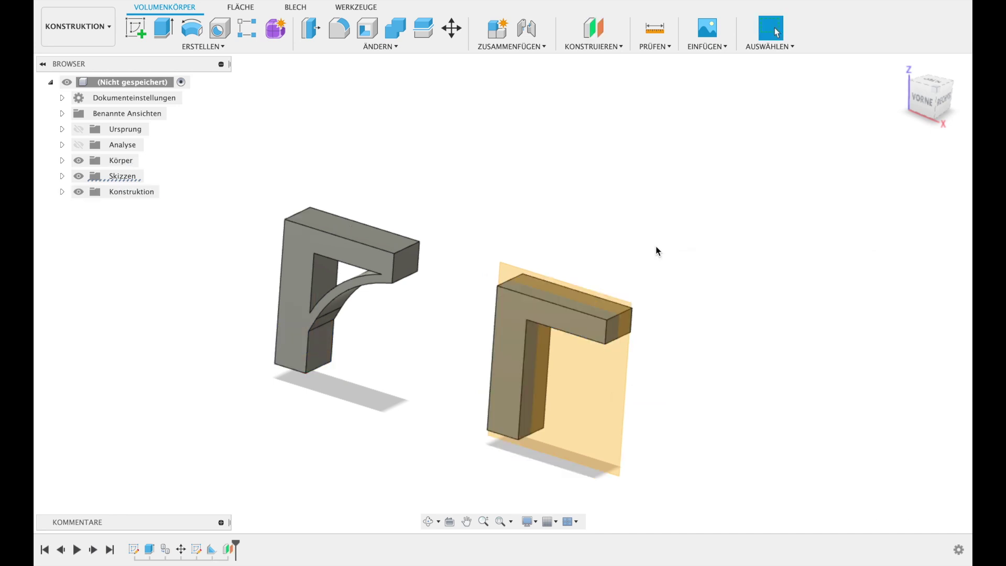
pyautogui.click(135, 28)
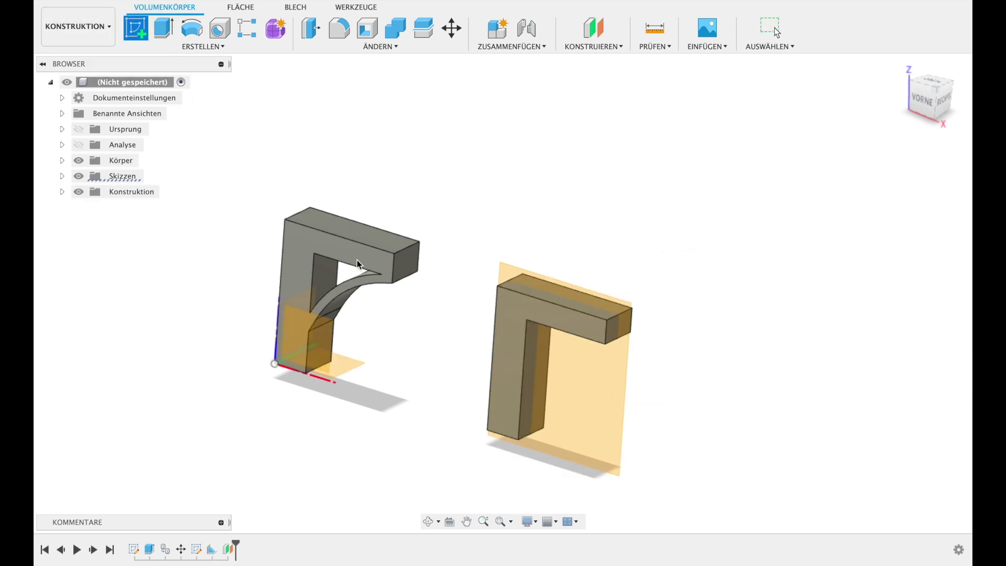
pyautogui.click(553, 376)
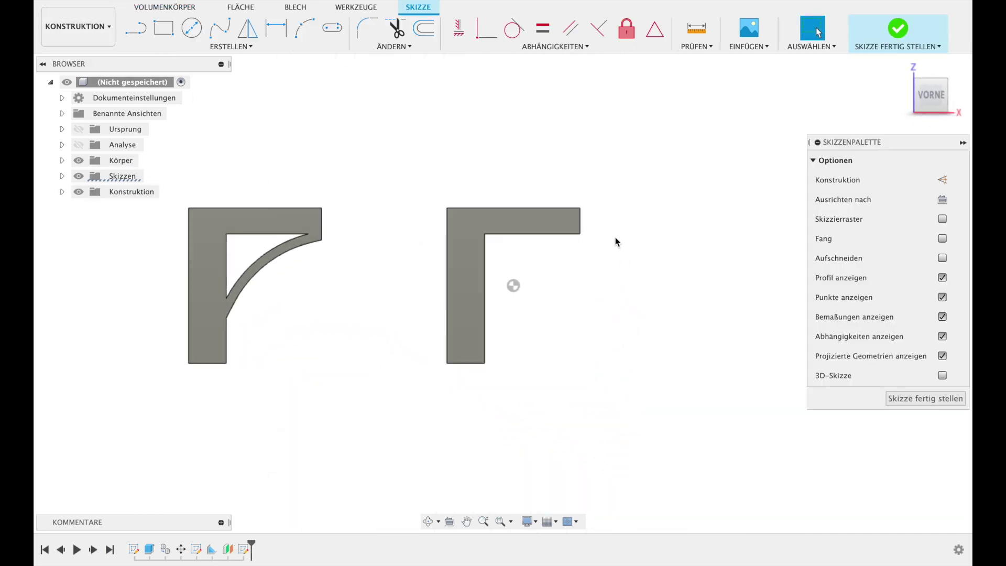
pyautogui.click(304, 28)
pyautogui.press('Escape')
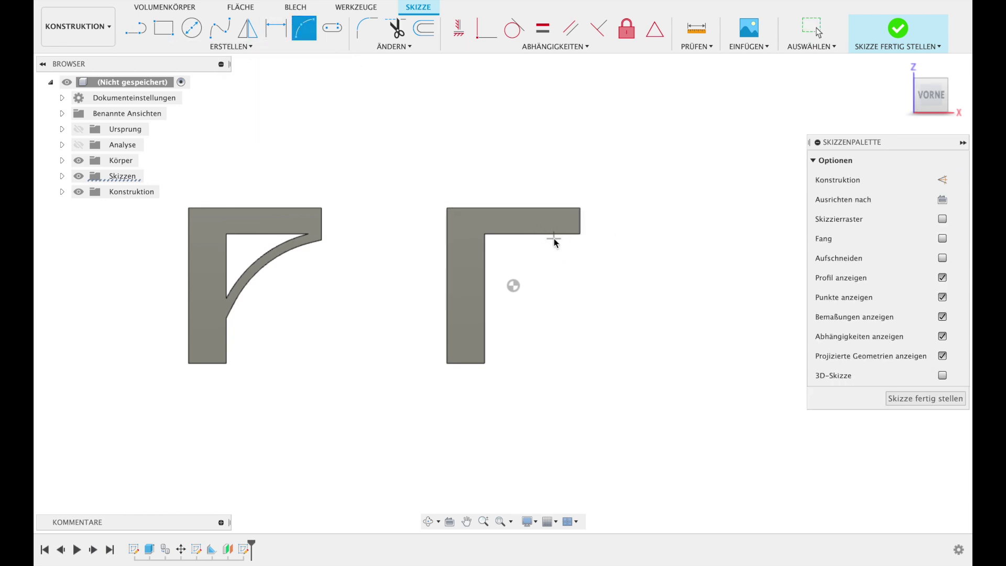
pyautogui.press('p')
pyautogui.click(555, 227)
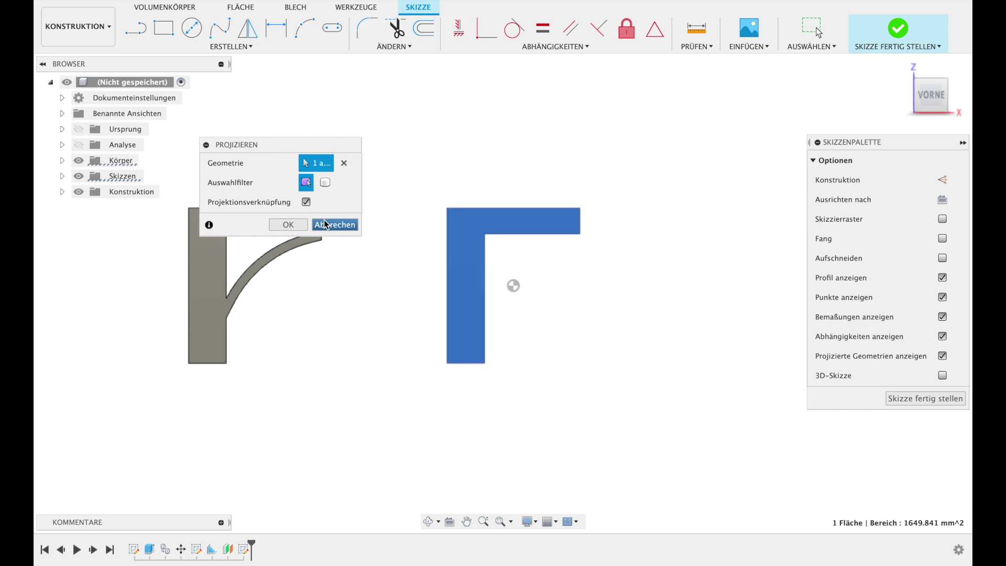
pyautogui.click(289, 225)
# Step: Draw a three-point arc across the projected L's inner corner and finish the sketch
pyautogui.click(309, 26)
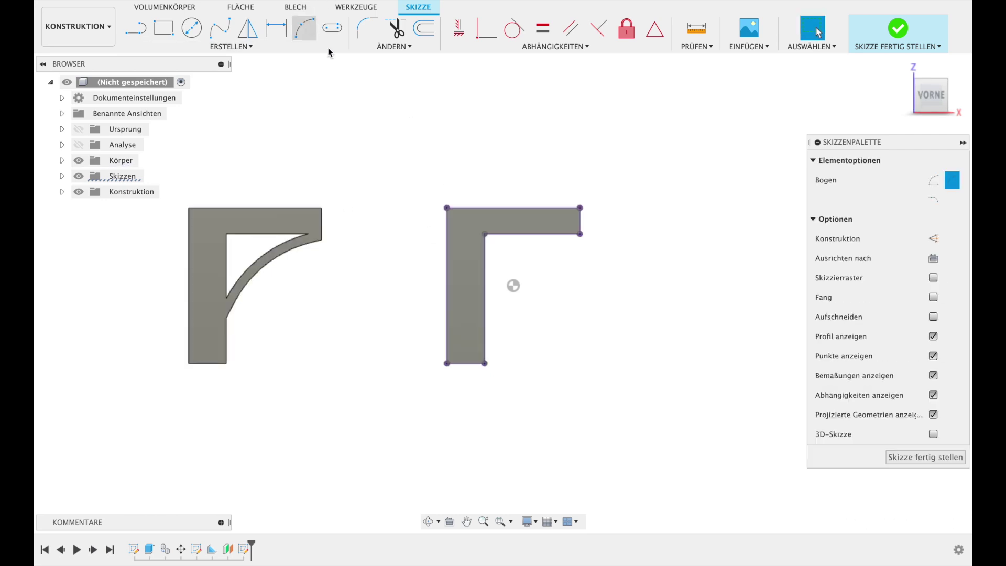
pyautogui.click(561, 236)
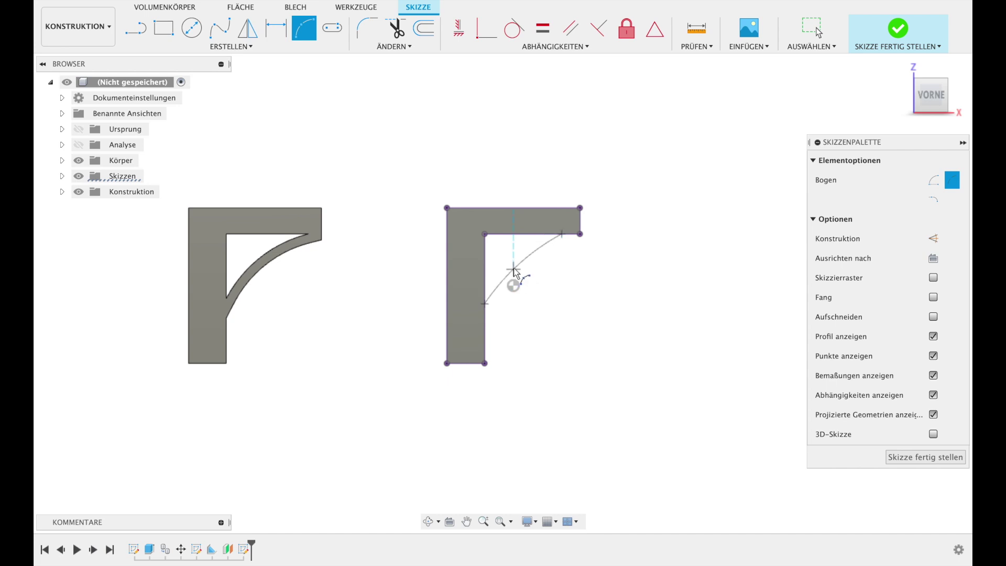
pyautogui.click(515, 270)
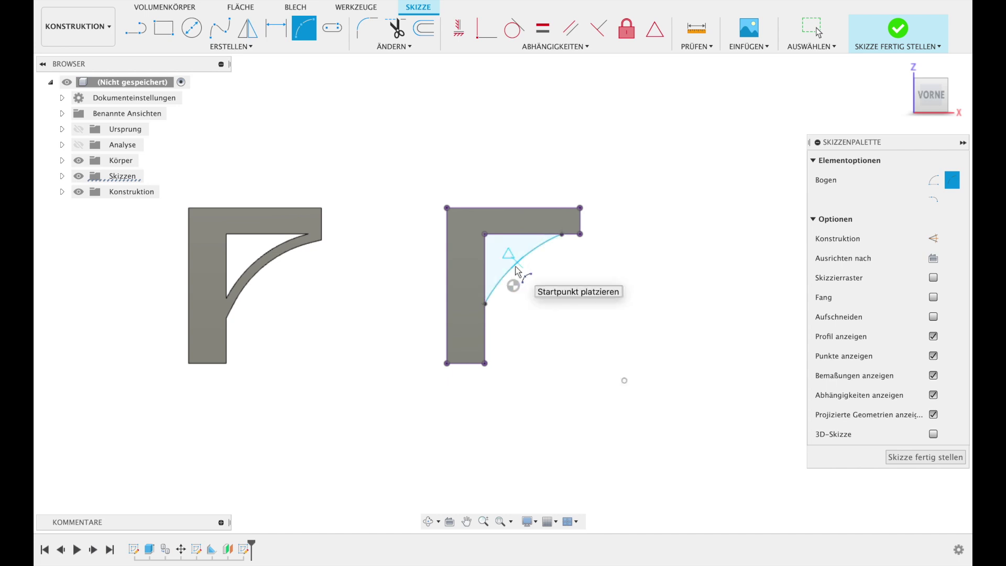
pyautogui.press('Escape')
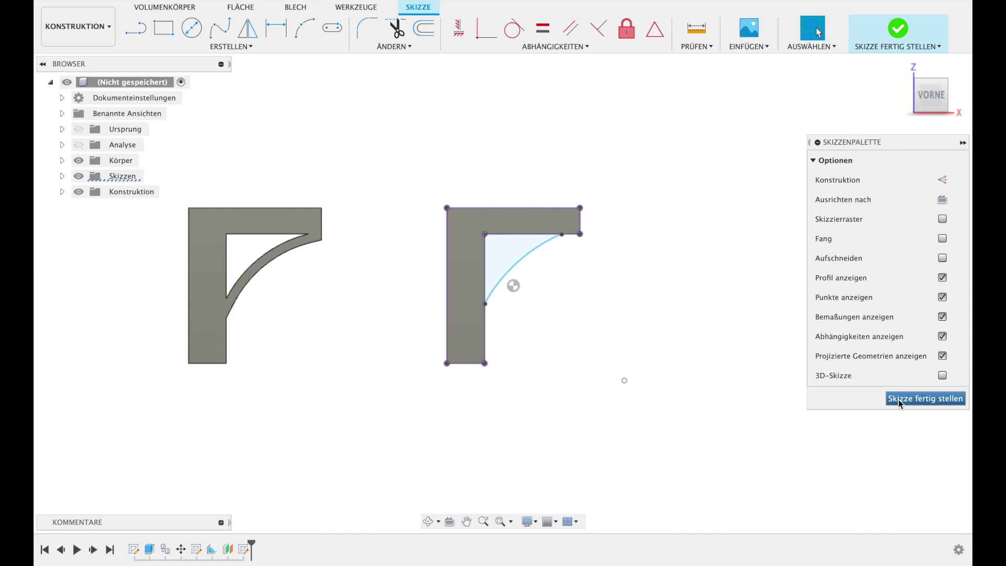
pyautogui.click(900, 401)
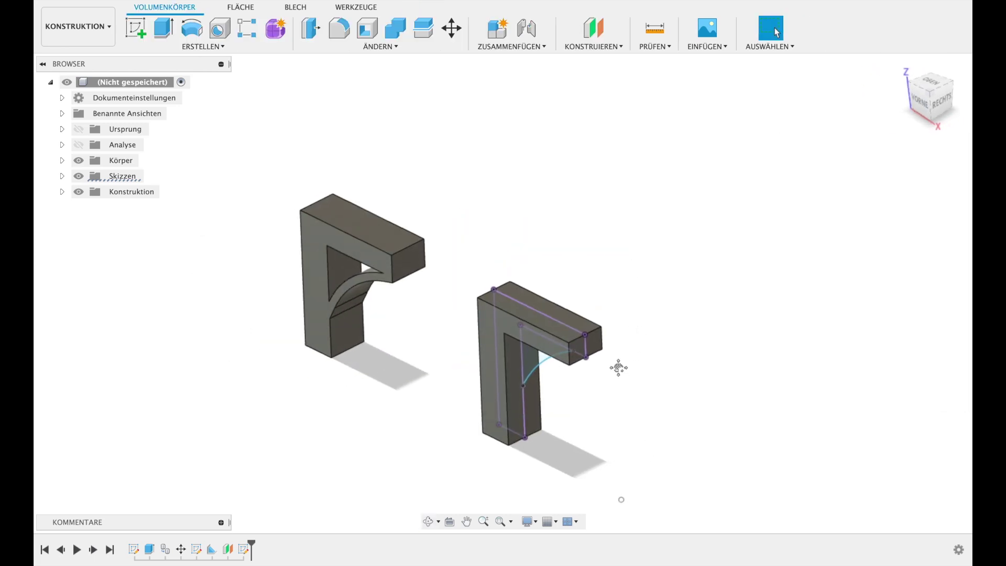
# Step: Start a rib on the right bracket's arc, reaching to the next face, 4 mm thick
pyautogui.moveTo(618, 368); pyautogui.dragTo(624, 317, button='middle')
pyautogui.scroll(5, 559, 315)
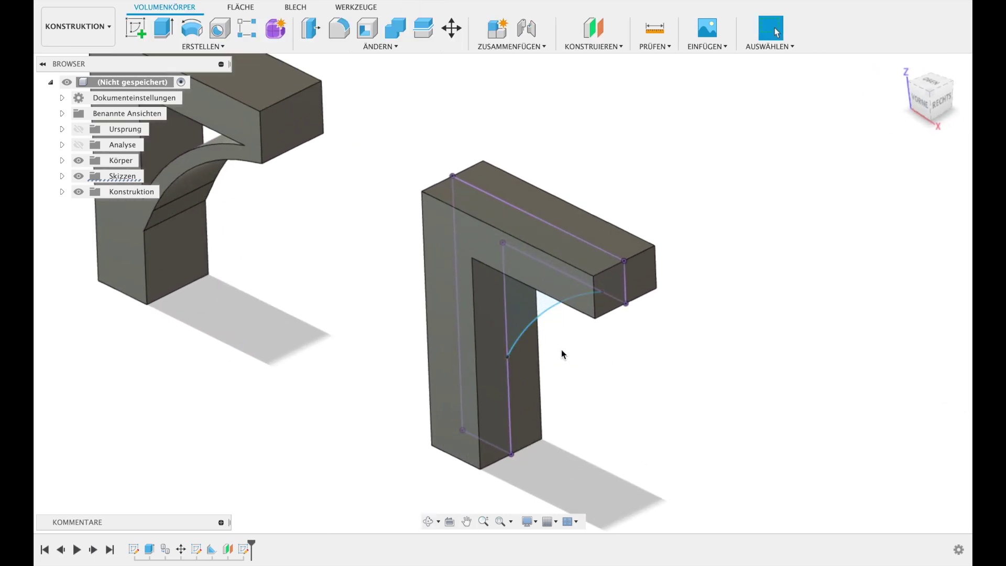
pyautogui.click(229, 48)
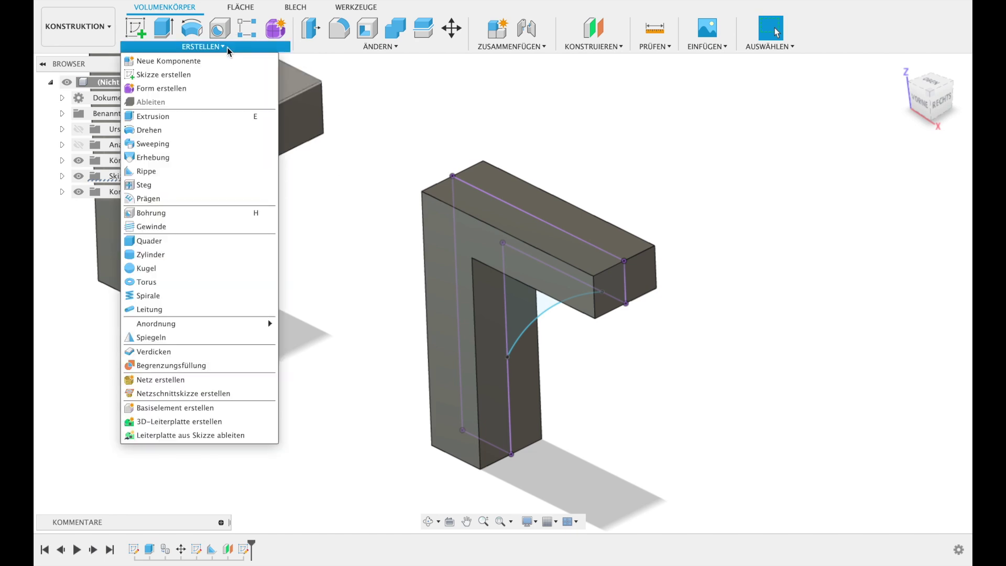
pyautogui.click(198, 172)
pyautogui.click(325, 203)
pyautogui.click(328, 181)
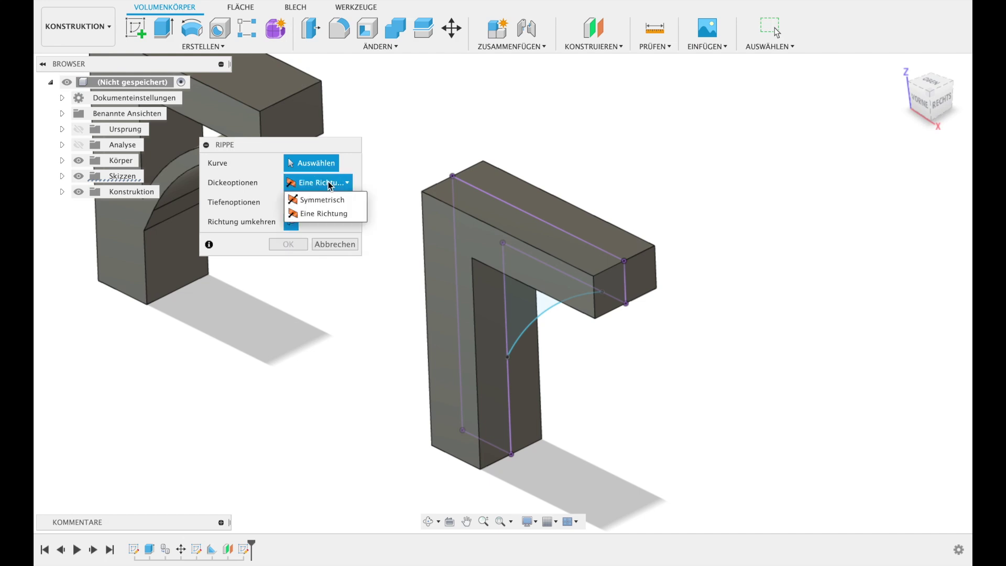
pyautogui.click(542, 312)
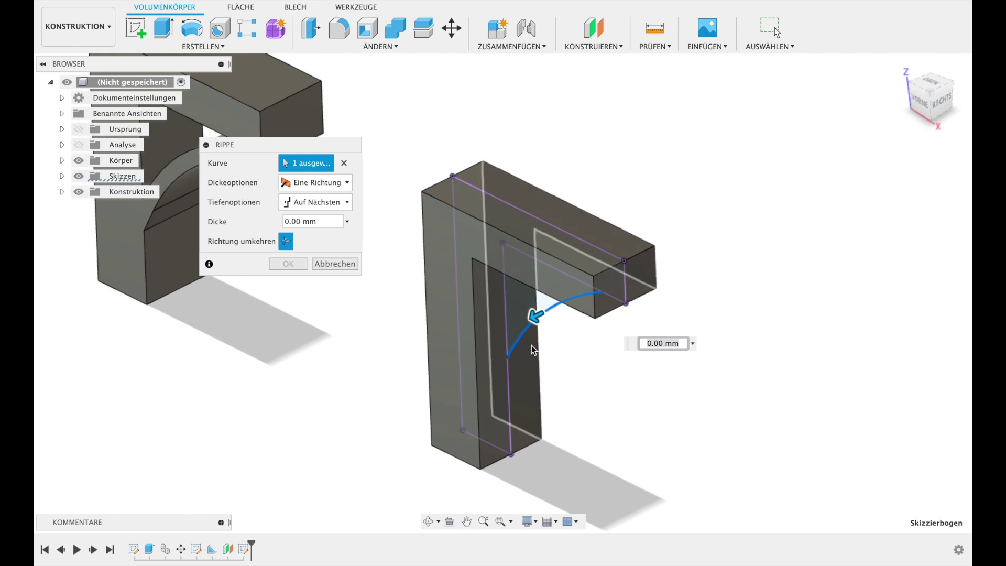
pyautogui.write('4')
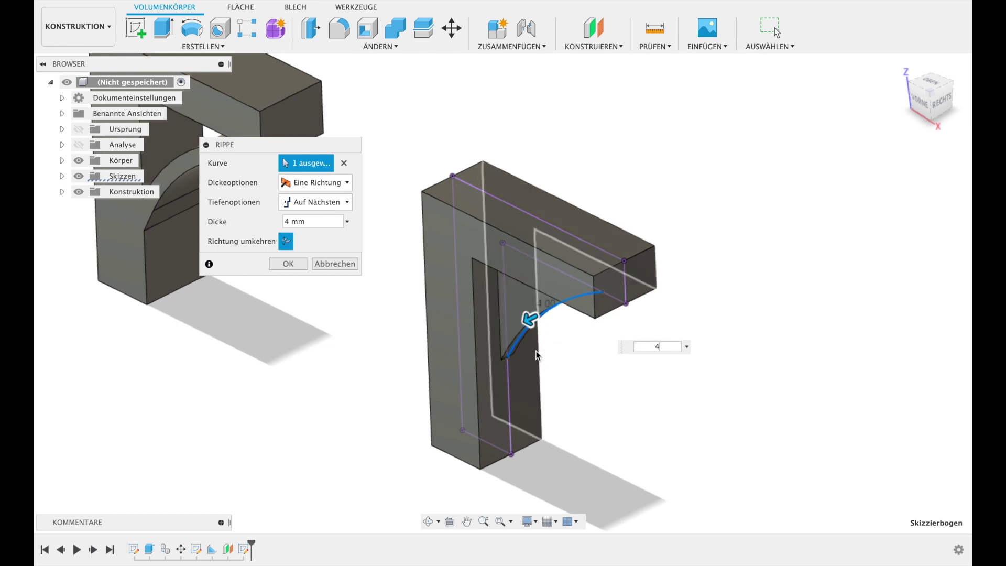
# Step: Orbit around the right bracket to inspect the 4 mm rib preview from several angles
pyautogui.moveTo(557, 396)
pyautogui.keyDown('shift'); pyautogui.mouseDown(button='middle')
pyautogui.moveTo(500, 359)
pyautogui.moveTo(555, 363)
pyautogui.mouseUp(button='middle'); pyautogui.keyUp('shift')
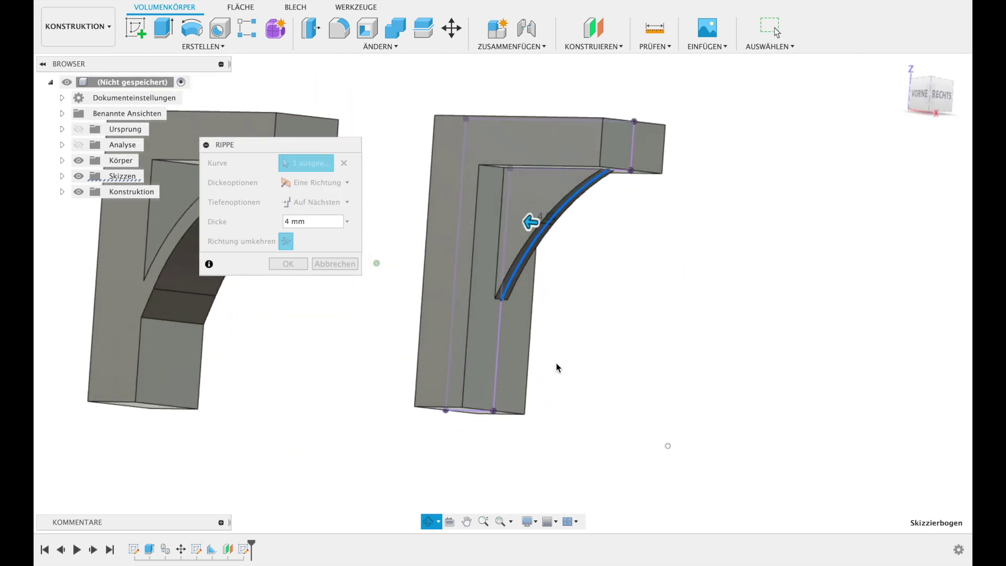
pyautogui.moveTo(546, 270)
pyautogui.keyDown('shift'); pyautogui.mouseDown(button='middle')
pyautogui.moveTo(588, 272)
pyautogui.moveTo(564, 301)
pyautogui.mouseUp(button='middle'); pyautogui.keyUp('shift')
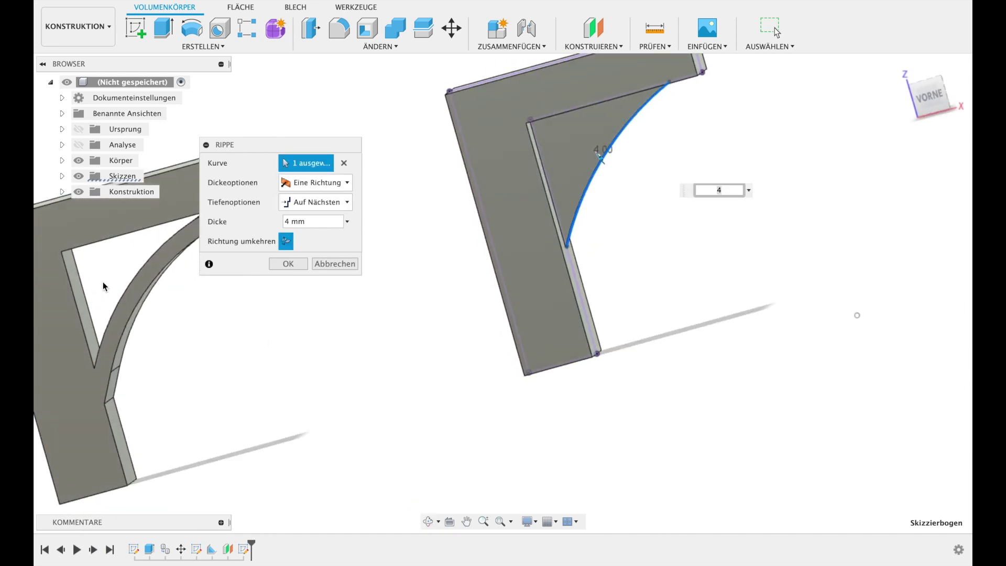
pyautogui.keyDown('shift'); pyautogui.moveTo(598, 263); pyautogui.dragTo(600, 313, button='middle'); pyautogui.keyUp('shift')
pyautogui.keyDown('shift'); pyautogui.moveTo(633, 353); pyautogui.dragTo(608, 377, button='middle'); pyautogui.keyUp('shift')
pyautogui.moveTo(608, 325)
pyautogui.keyDown('shift'); pyautogui.mouseDown(button='middle')
pyautogui.moveTo(620, 253)
pyautogui.moveTo(606, 218)
pyautogui.moveTo(573, 218)
pyautogui.moveTo(579, 277)
pyautogui.moveTo(608, 308)
pyautogui.mouseUp(button='middle'); pyautogui.keyUp('shift')
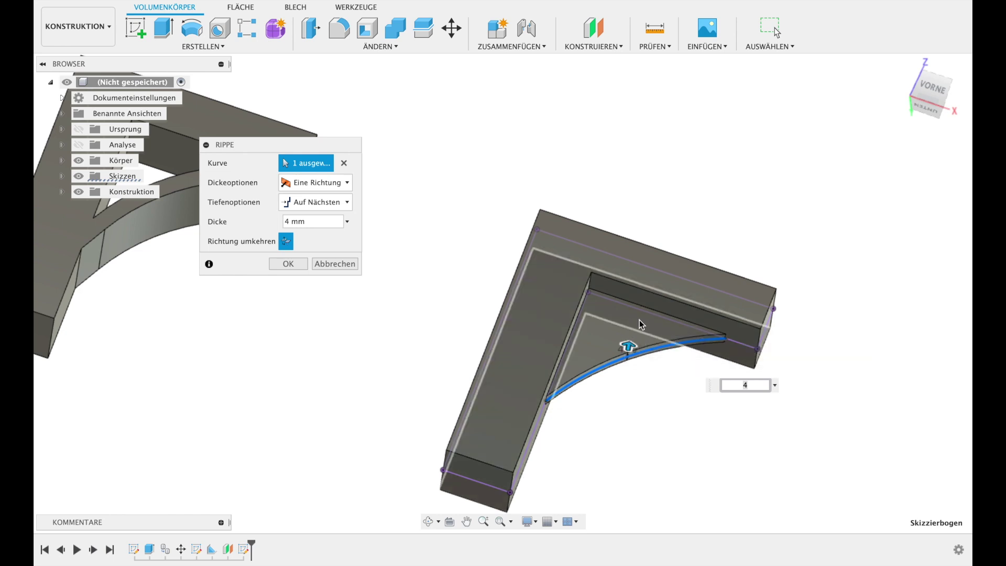
pyautogui.moveTo(641, 325)
pyautogui.keyDown('shift'); pyautogui.mouseDown(button='middle')
pyautogui.moveTo(581, 336)
pyautogui.moveTo(566, 294)
pyautogui.moveTo(582, 288)
pyautogui.moveTo(592, 307)
pyautogui.moveTo(580, 309)
pyautogui.mouseUp(button='middle'); pyautogui.keyUp('shift')
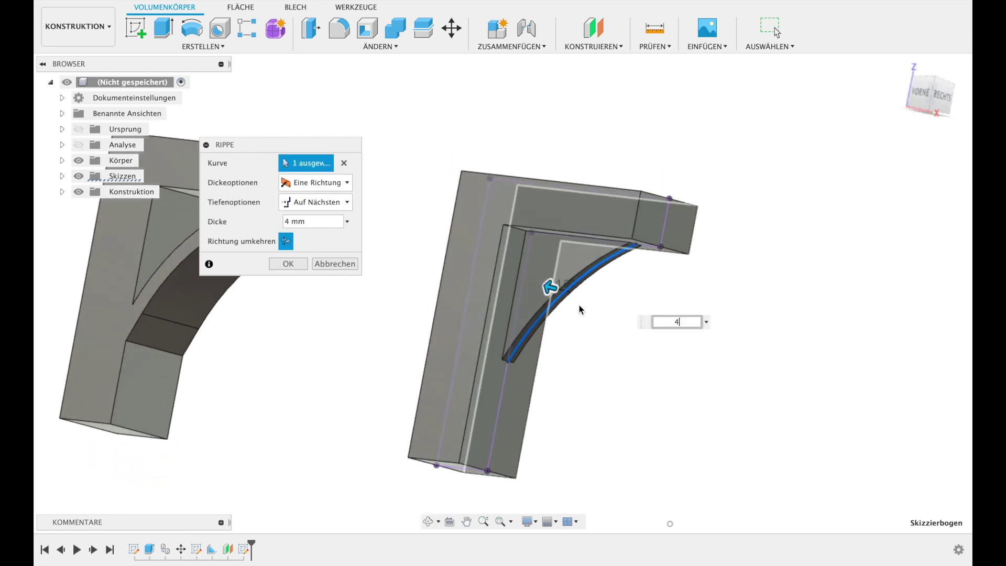
pyautogui.click(315, 201)
# Step: Switch the rib to a fixed 5 mm depth and widen its thickness to 15 mm
pyautogui.click(315, 234)
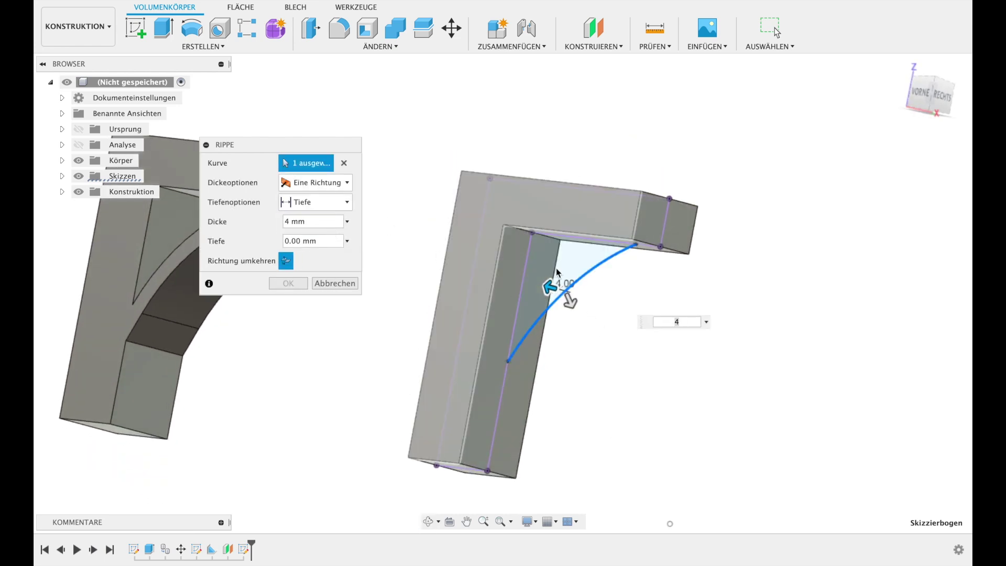
pyautogui.moveTo(555, 290)
pyautogui.mouseDown()
pyautogui.moveTo(530, 286)
pyautogui.moveTo(578, 318)
pyautogui.mouseUp()
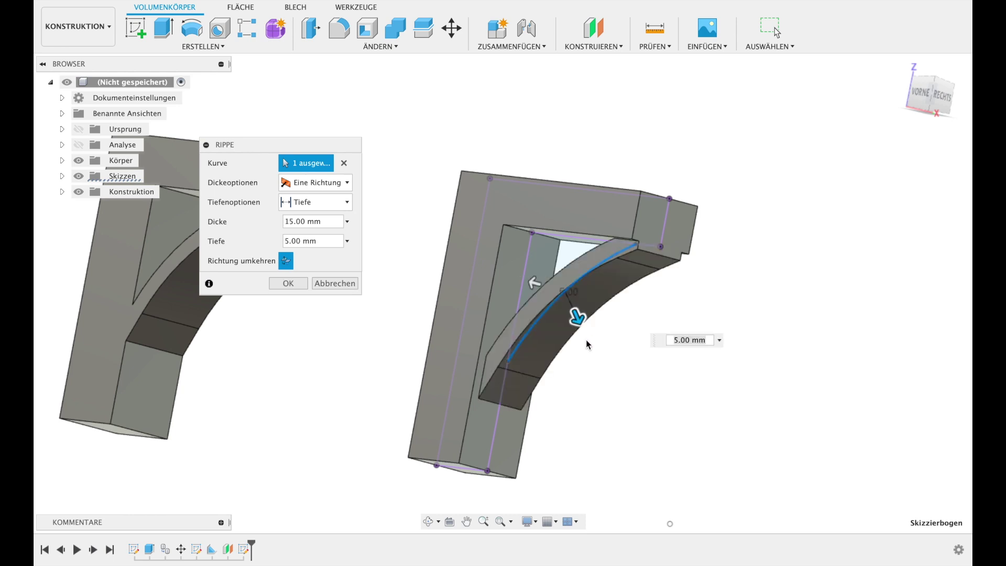
pyautogui.keyDown('shift'); pyautogui.moveTo(587, 344); pyautogui.dragTo(615, 335, button='middle'); pyautogui.keyUp('shift')
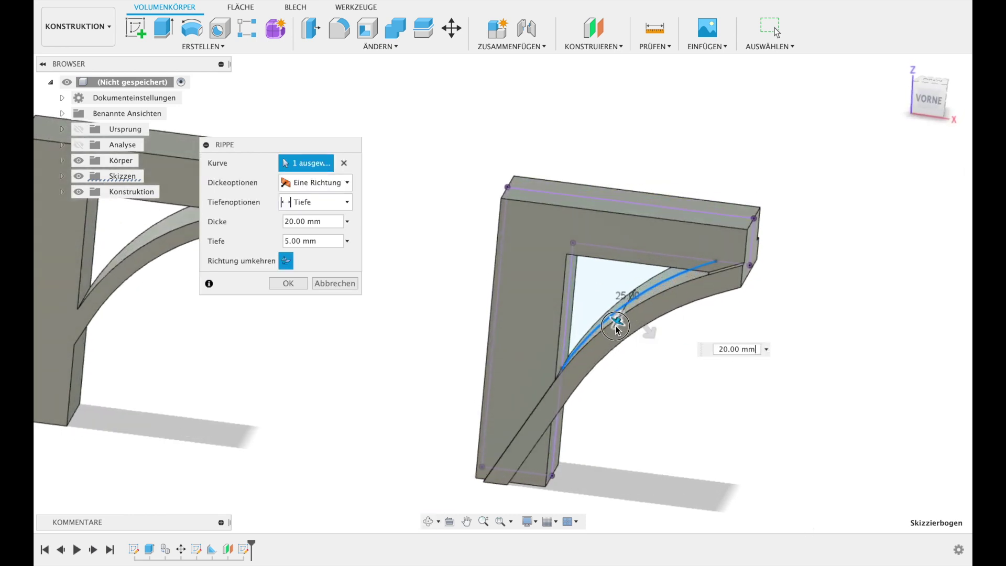
pyautogui.moveTo(617, 314)
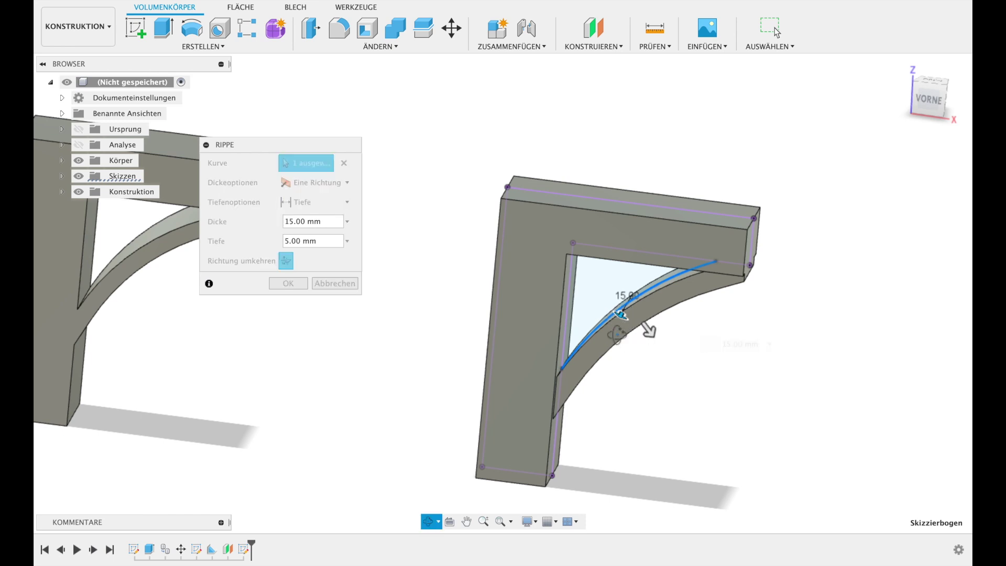
pyautogui.keyDown('shift'); pyautogui.moveTo(646, 328); pyautogui.dragTo(574, 316, button='middle'); pyautogui.keyUp('shift')
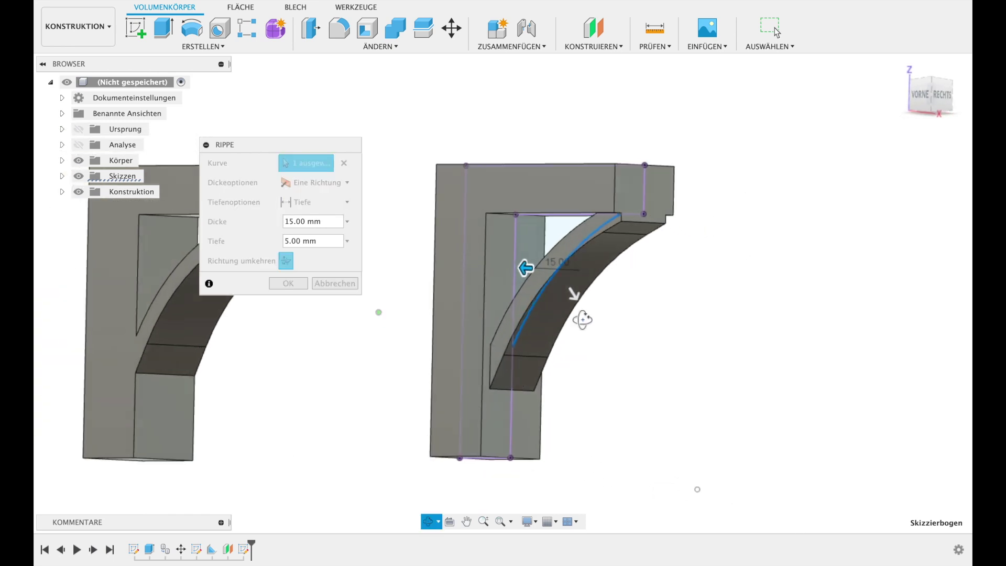
# Step: Flip the rib inward, check it from several angles, and confirm it
pyautogui.click(285, 260)
pyautogui.keyDown('shift'); pyautogui.moveTo(545, 251); pyautogui.dragTo(664, 273, button='middle'); pyautogui.keyUp('shift')
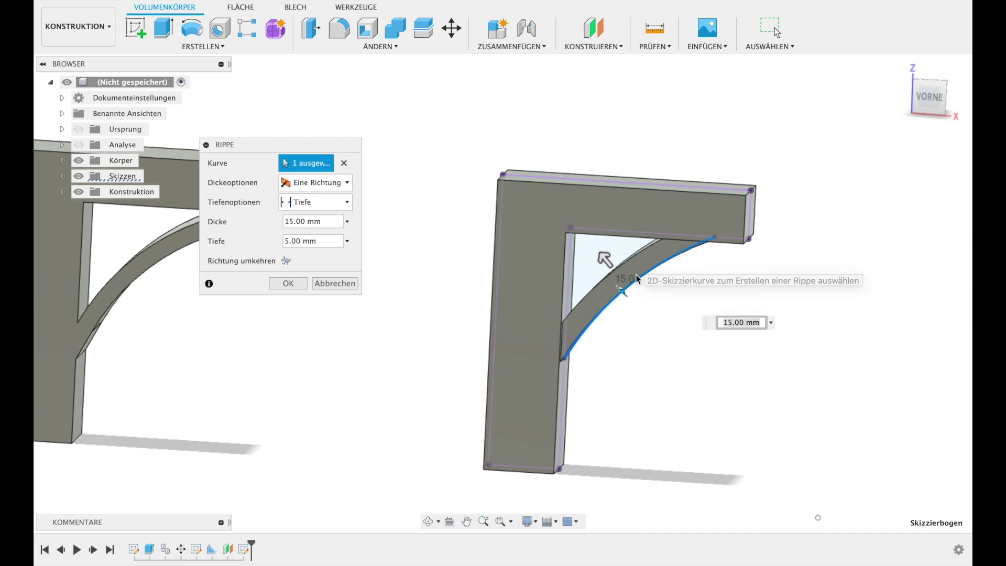
pyautogui.scroll(1, 664, 292)
pyautogui.scroll(2, 663, 289)
pyautogui.scroll(-2, 663, 287)
pyautogui.moveTo(591, 315)
pyautogui.keyDown('shift'); pyautogui.mouseDown(button='middle')
pyautogui.moveTo(545, 294)
pyautogui.moveTo(599, 292)
pyautogui.moveTo(550, 299)
pyautogui.moveTo(551, 285)
pyautogui.moveTo(453, 278)
pyautogui.mouseUp(button='middle'); pyautogui.keyUp('shift')
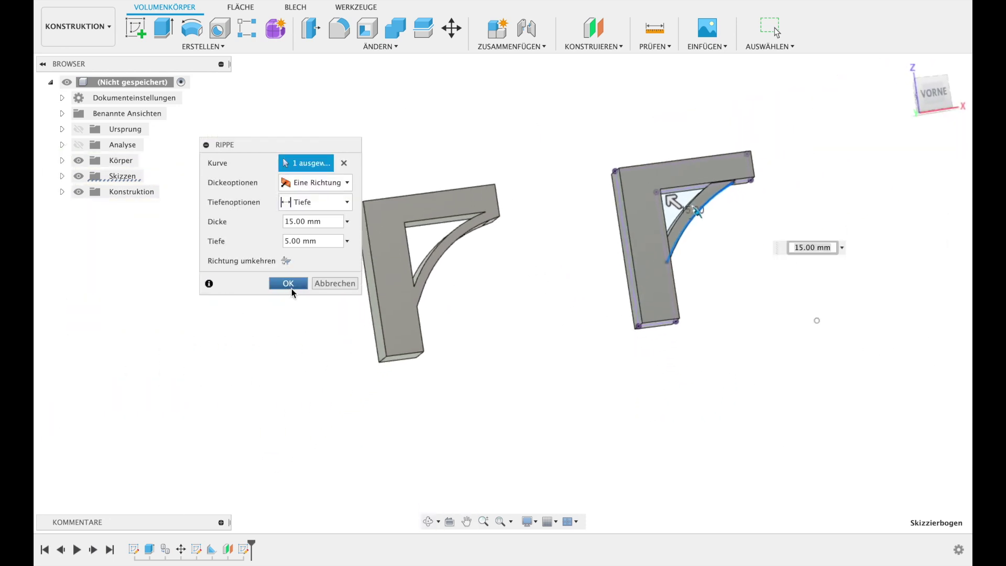
pyautogui.click(289, 283)
pyautogui.moveTo(558, 319)
pyautogui.keyDown('shift'); pyautogui.mouseDown(button='middle')
pyautogui.moveTo(536, 251)
pyautogui.moveTo(539, 326)
pyautogui.mouseUp(button='middle'); pyautogui.keyUp('shift')
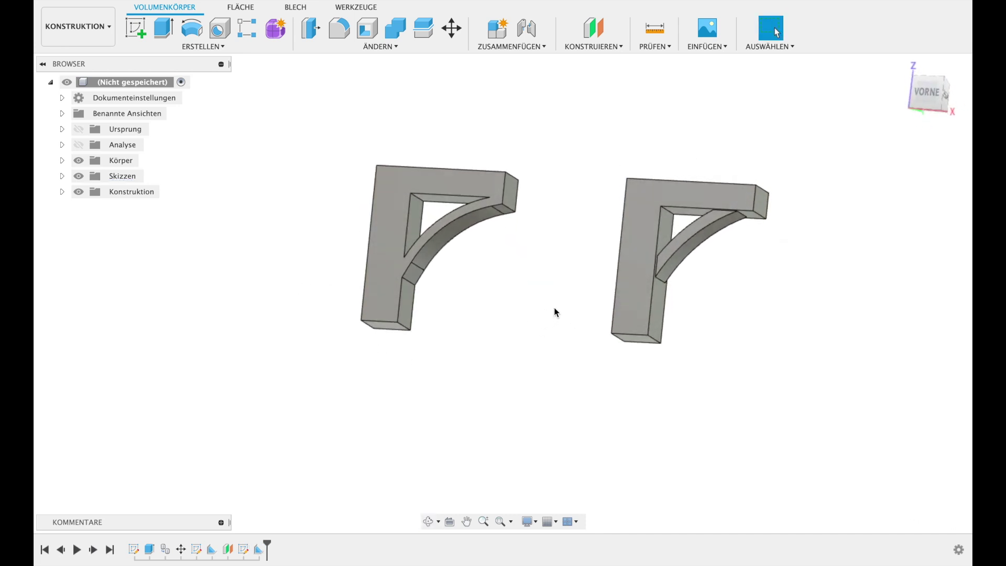
pyautogui.click(252, 45)
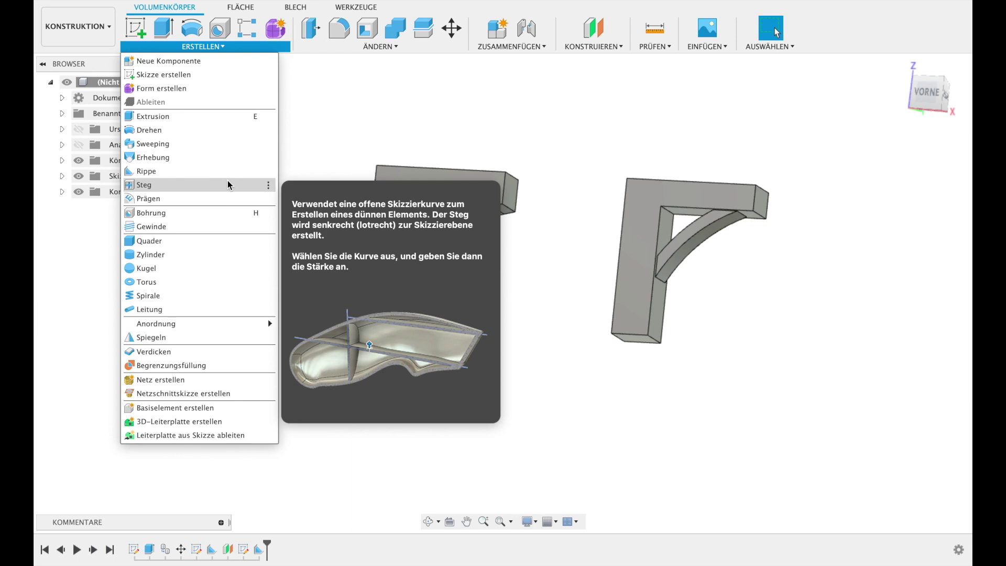
# Step: Create a 110.224 × 75.318 × 20 mm box on the ground plane below the brackets
pyautogui.click(190, 240)
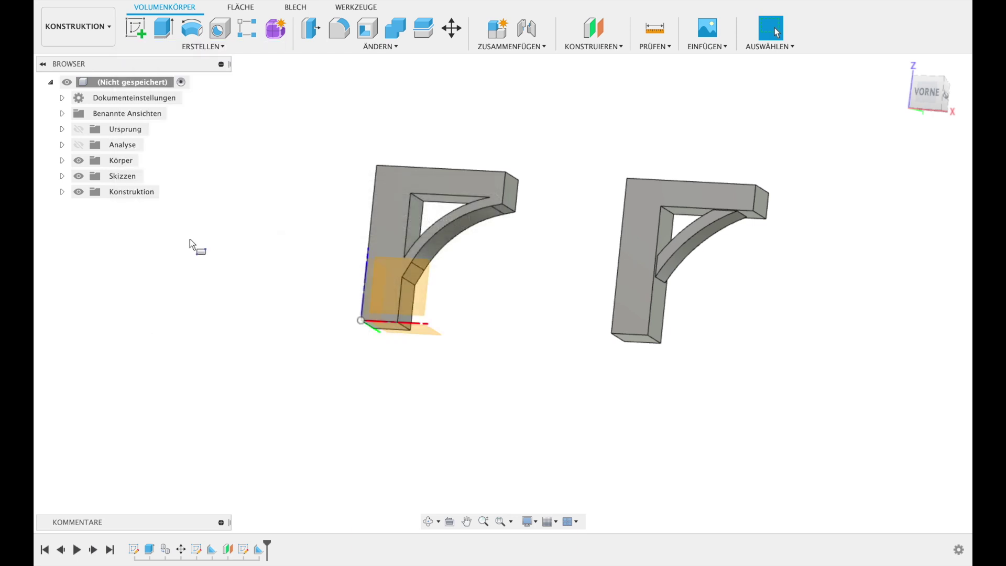
pyautogui.click(401, 285)
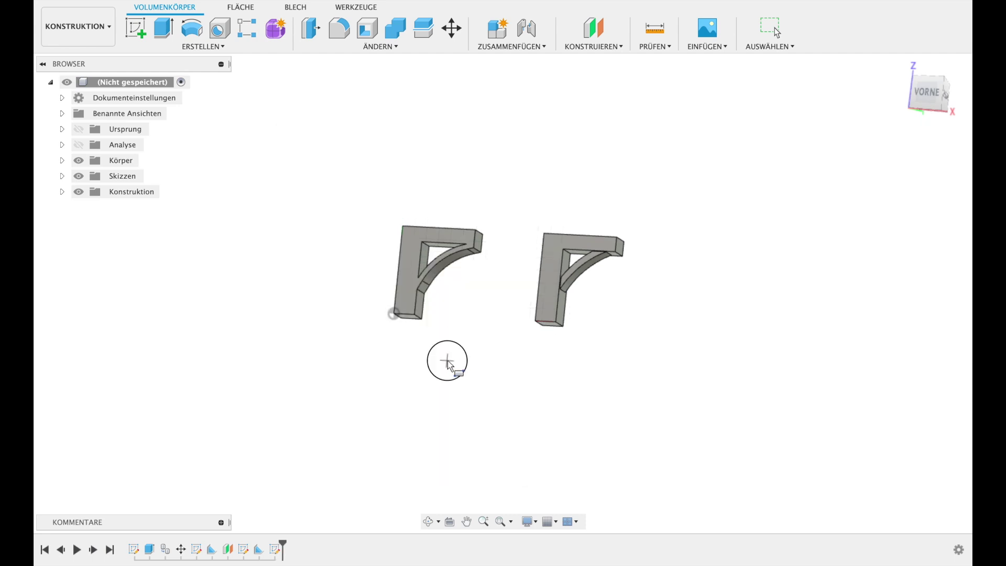
pyautogui.click(447, 361)
pyautogui.click(574, 464)
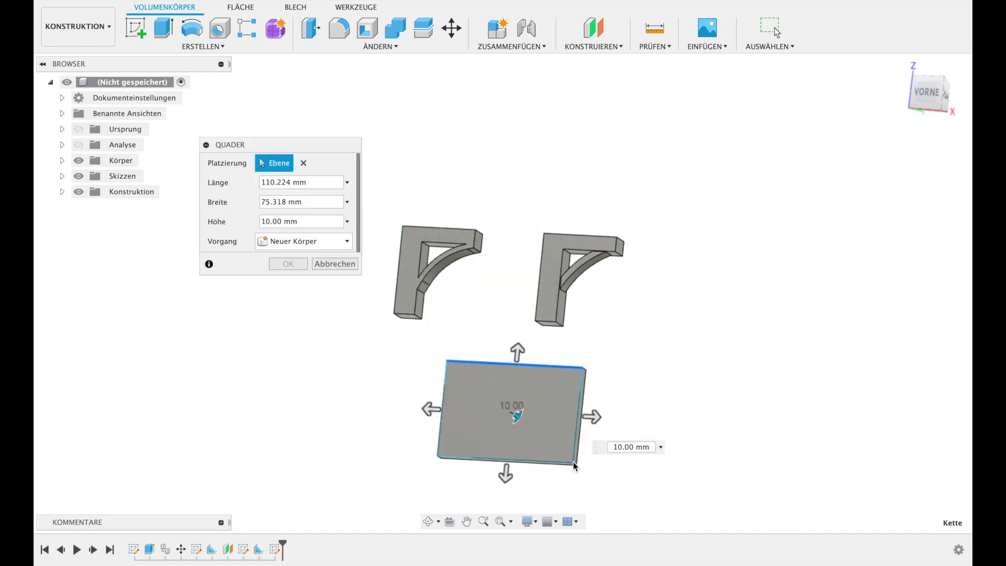
pyautogui.moveTo(526, 388); pyautogui.dragTo(531, 399)
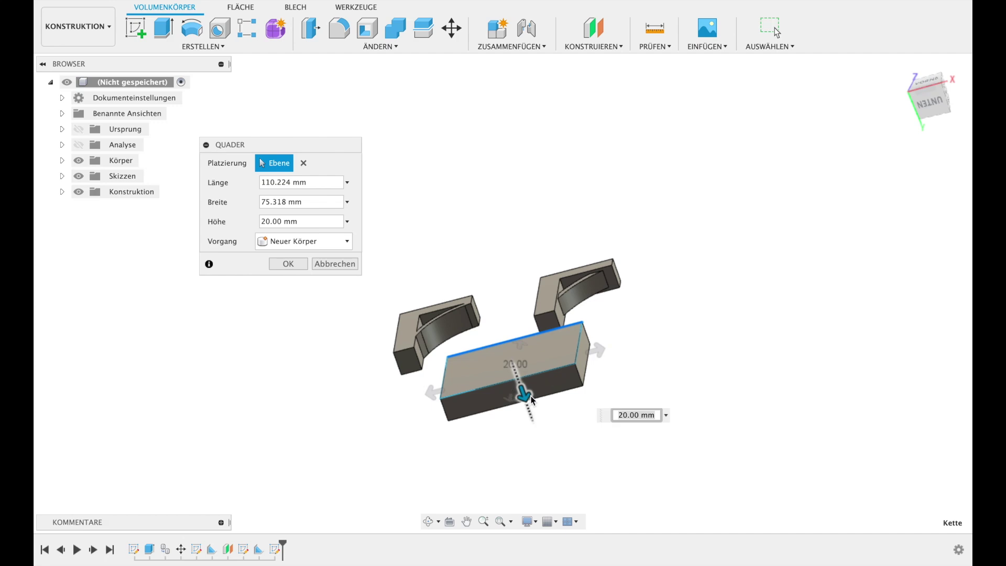
pyautogui.click(288, 264)
# Step: Shell the box through its top face with 2 mm walls into an open tray
pyautogui.click(368, 28)
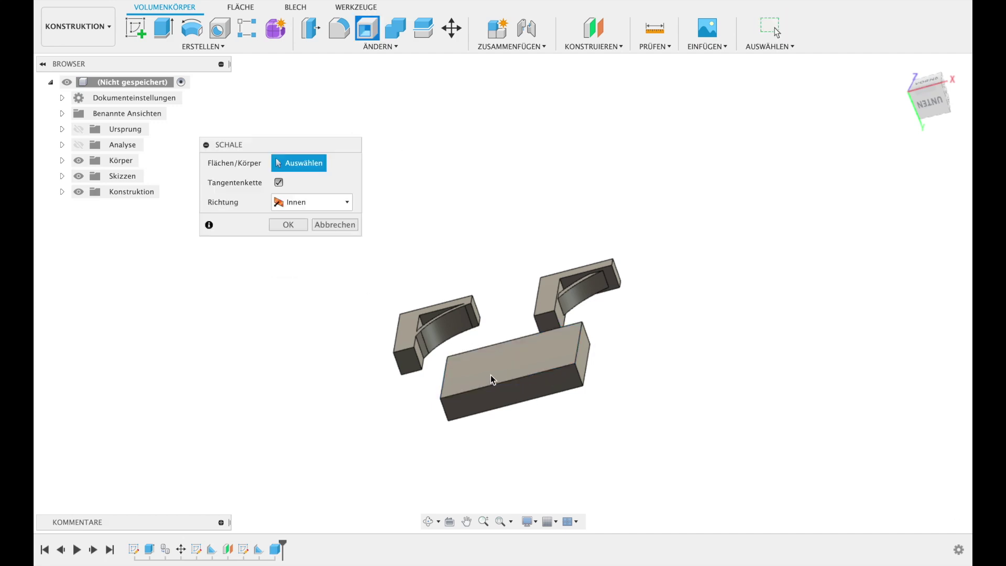
pyautogui.click(522, 369)
pyautogui.write('2')
pyautogui.press('Return')
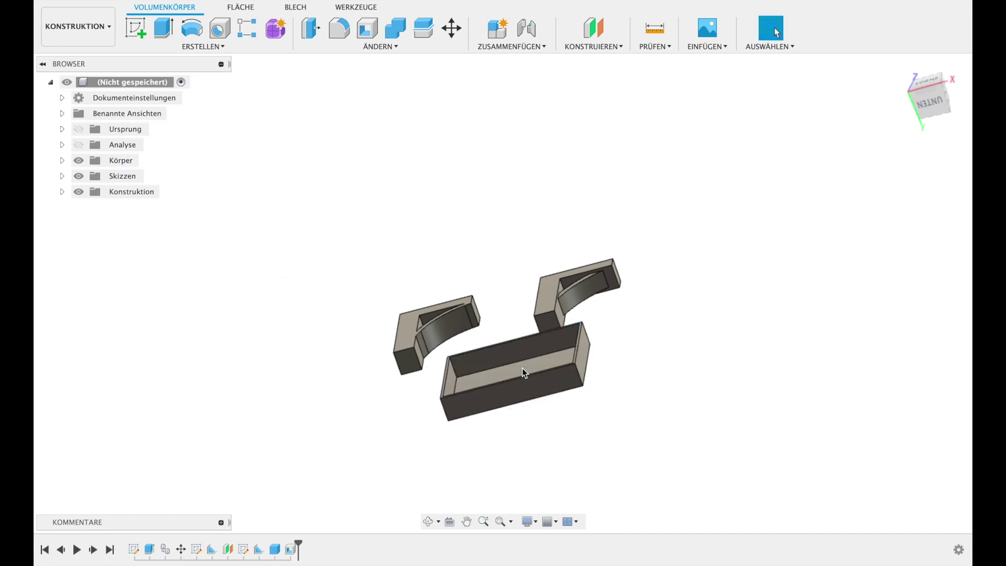
pyautogui.keyDown('shift'); pyautogui.moveTo(522, 368); pyautogui.dragTo(501, 343, button='middle'); pyautogui.keyUp('shift')
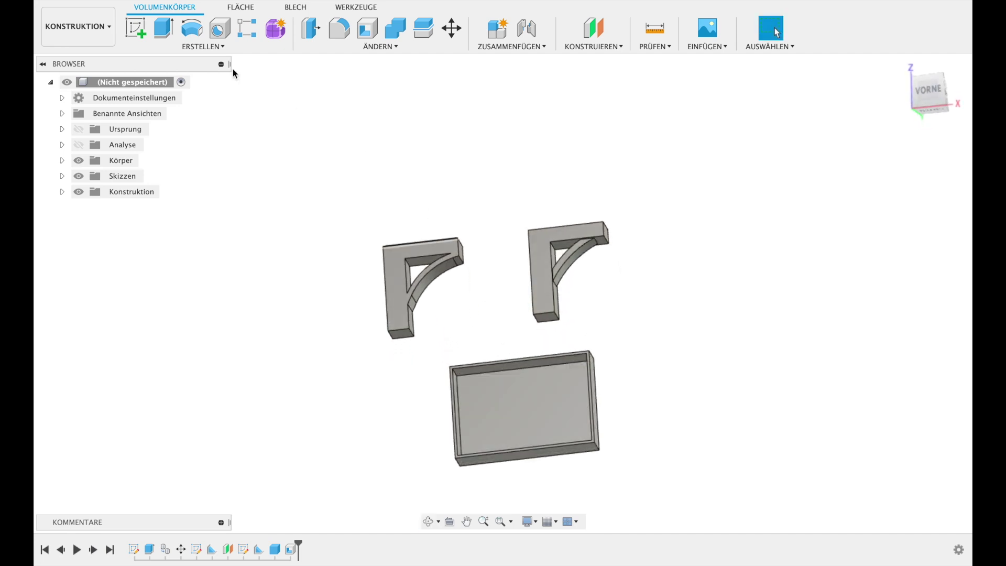
# Step: Sketch a single horizontal line of about 46 mm across the middle of the tray floor
pyautogui.click(135, 28)
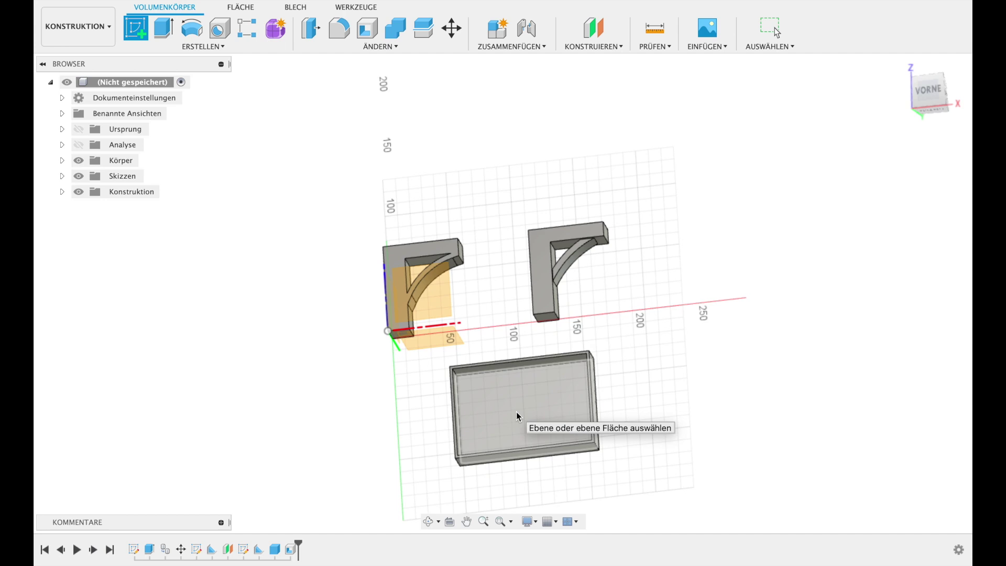
pyautogui.click(517, 412)
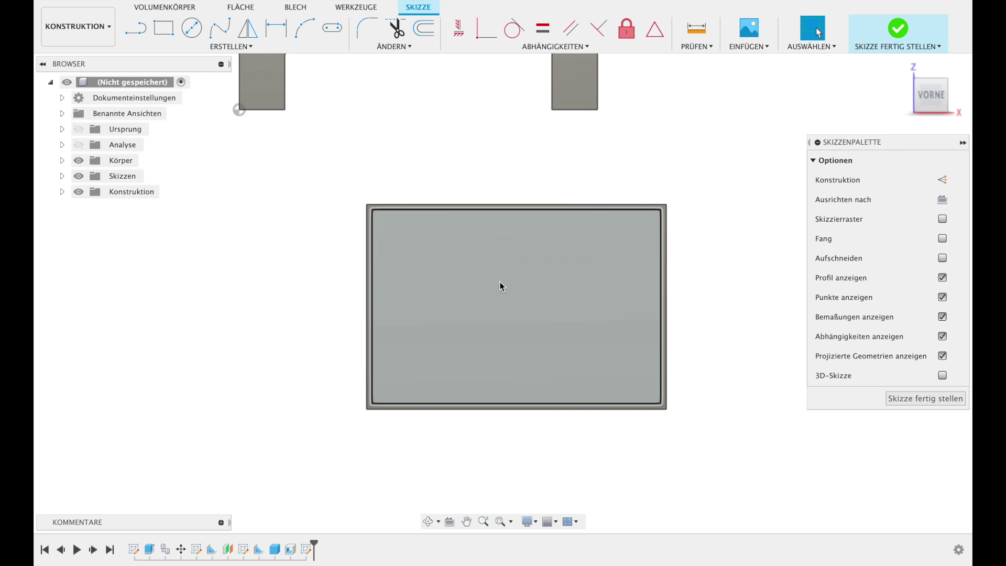
pyautogui.click(469, 317)
pyautogui.click(595, 317)
pyautogui.press('Escape')
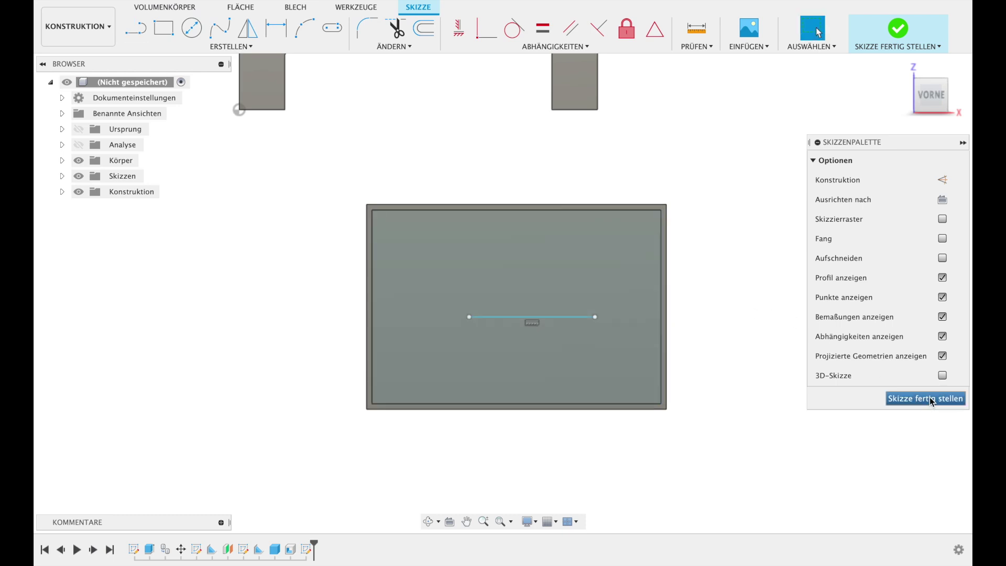
pyautogui.click(931, 400)
pyautogui.click(199, 46)
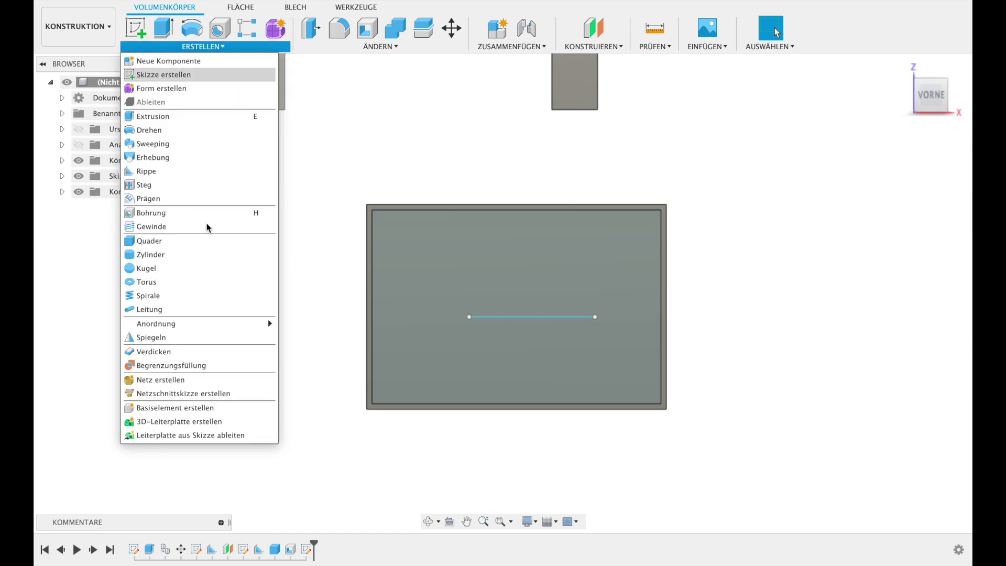
# Step: Start a rib along the tray's sketch line, sizing it and flipping it below the line
pyautogui.click(194, 171)
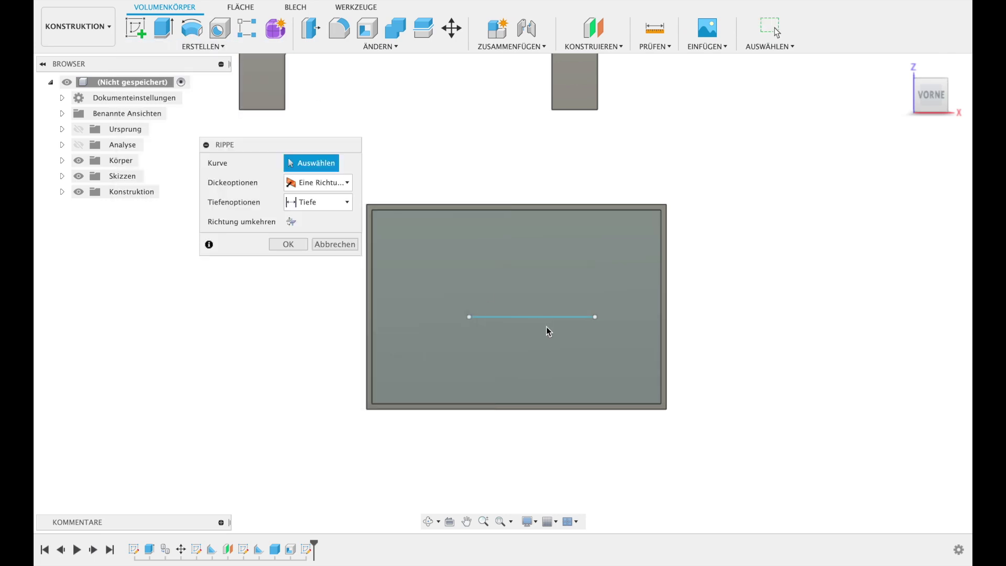
pyautogui.click(546, 317)
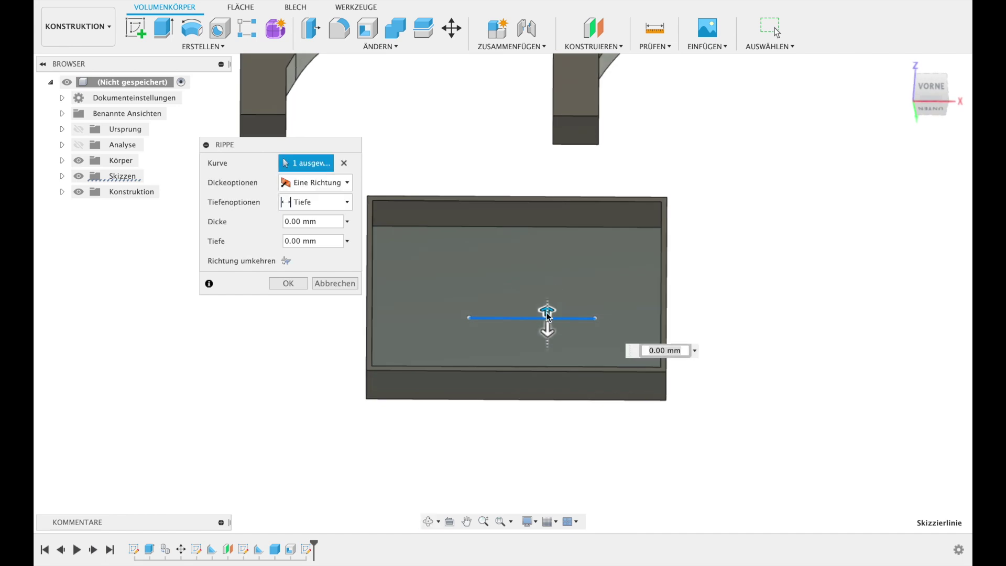
pyautogui.moveTo(549, 342); pyautogui.dragTo(549, 283)
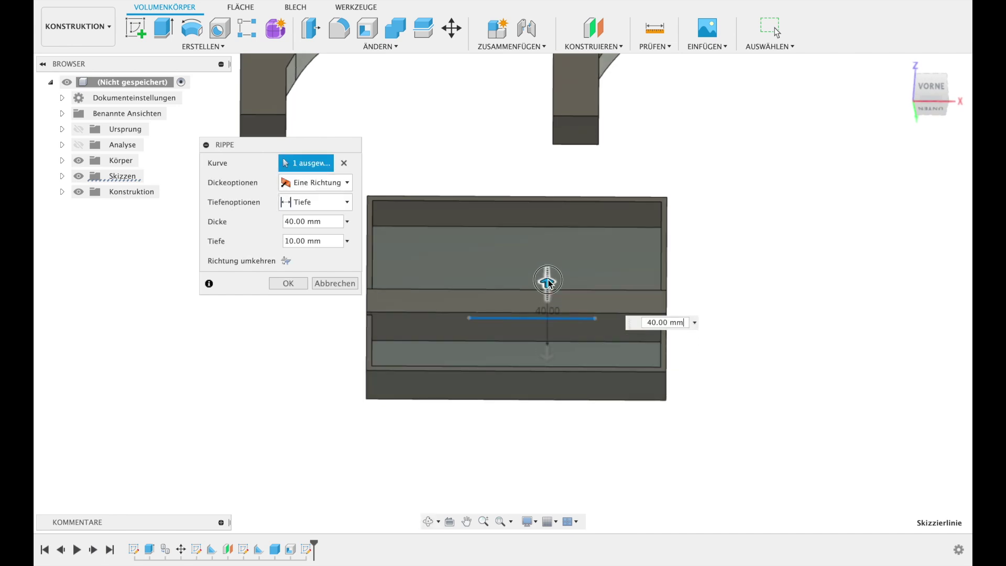
pyautogui.keyDown('shift'); pyautogui.moveTo(548, 282); pyautogui.dragTo(547, 246, button='middle'); pyautogui.keyUp('shift')
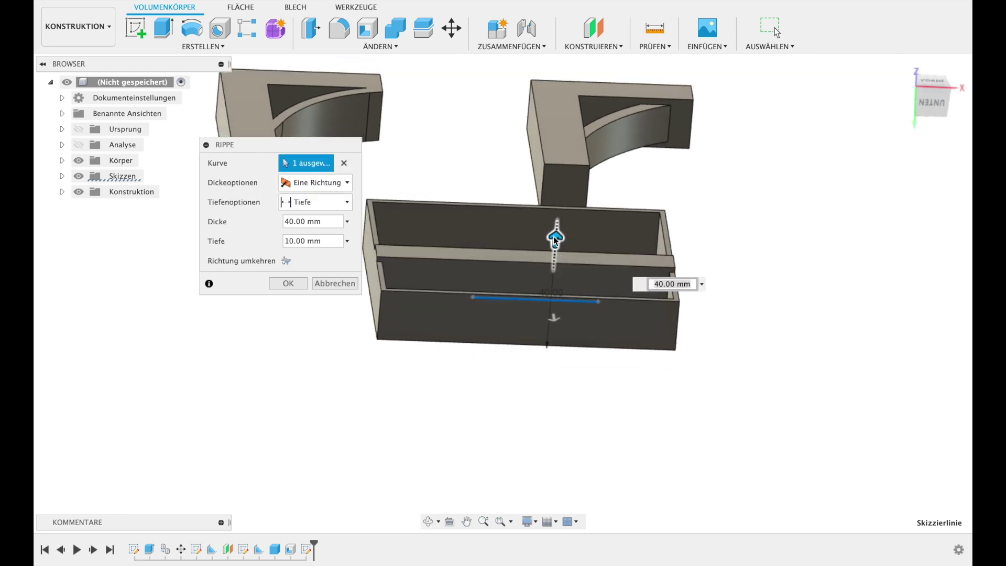
pyautogui.moveTo(555, 243); pyautogui.dragTo(557, 249)
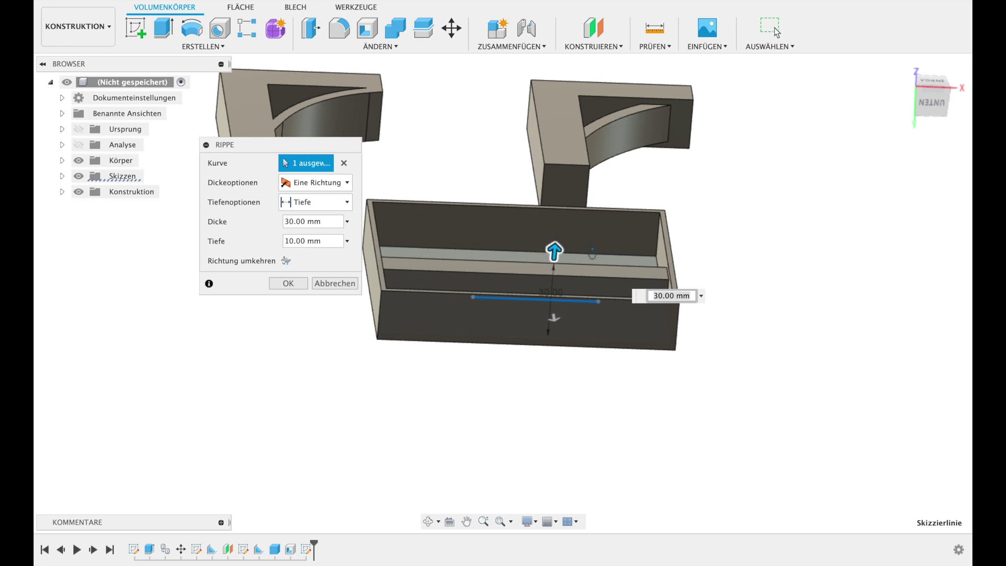
pyautogui.keyDown('shift'); pyautogui.moveTo(592, 246); pyautogui.dragTo(570, 338, button='middle'); pyautogui.keyUp('shift')
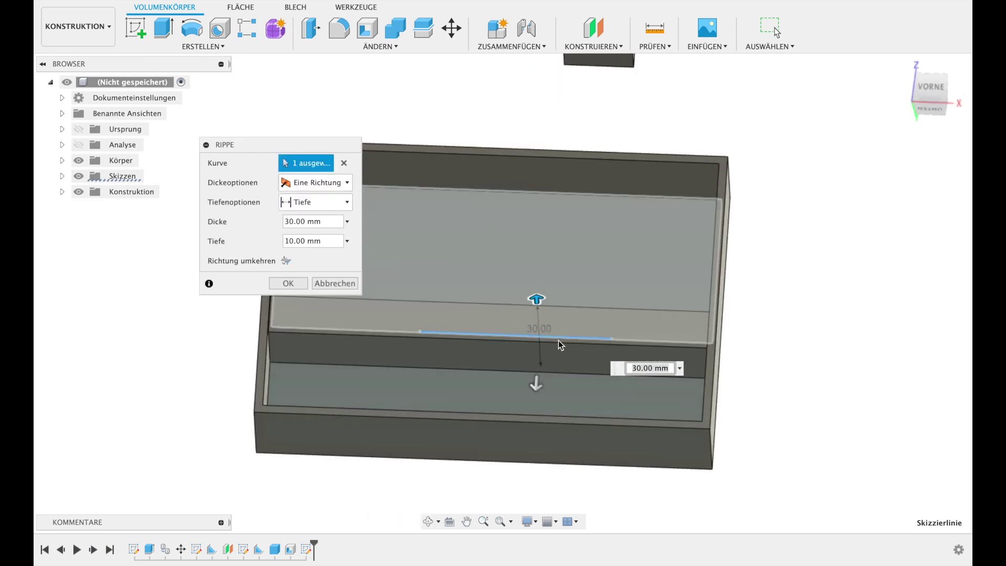
pyautogui.click(284, 261)
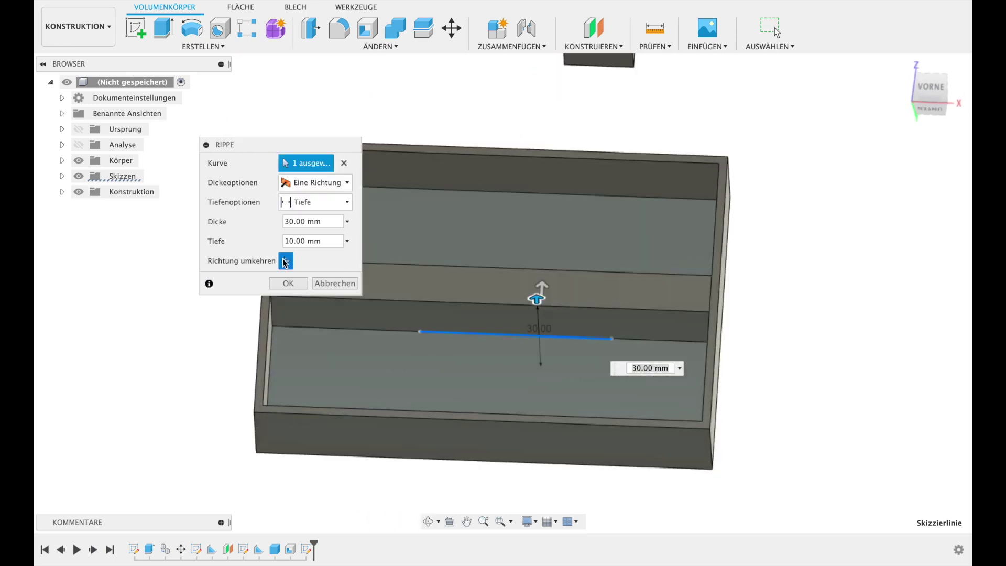
pyautogui.click(284, 260)
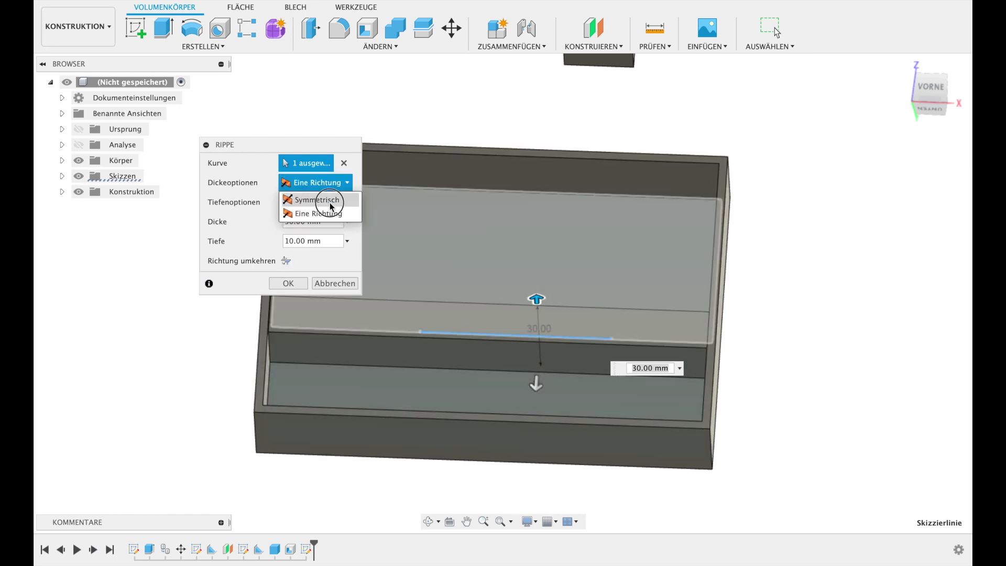
# Step: Try symmetric thickness for the rib, then settle on thickening in one direction
pyautogui.click(331, 202)
pyautogui.click(330, 183)
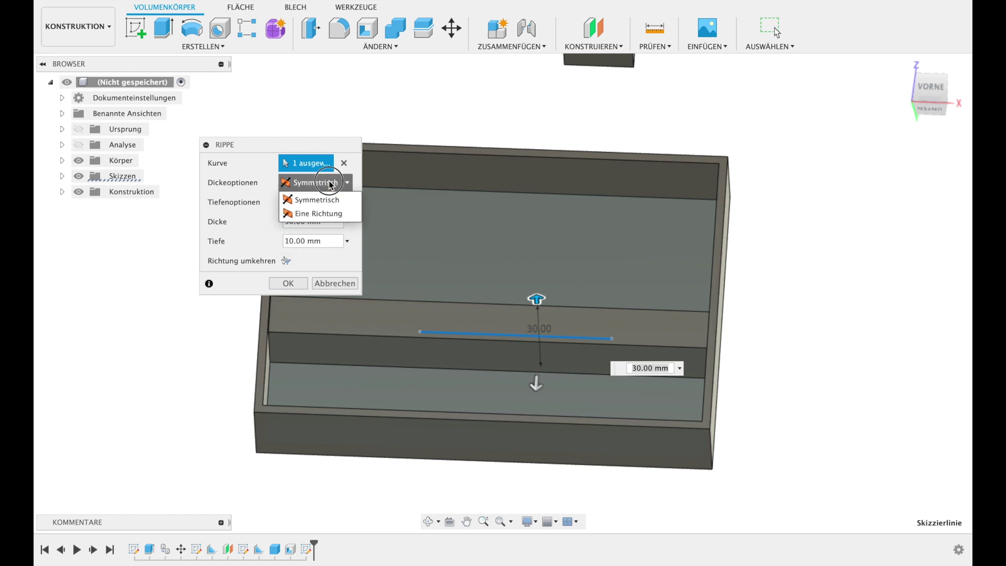
pyautogui.click(327, 213)
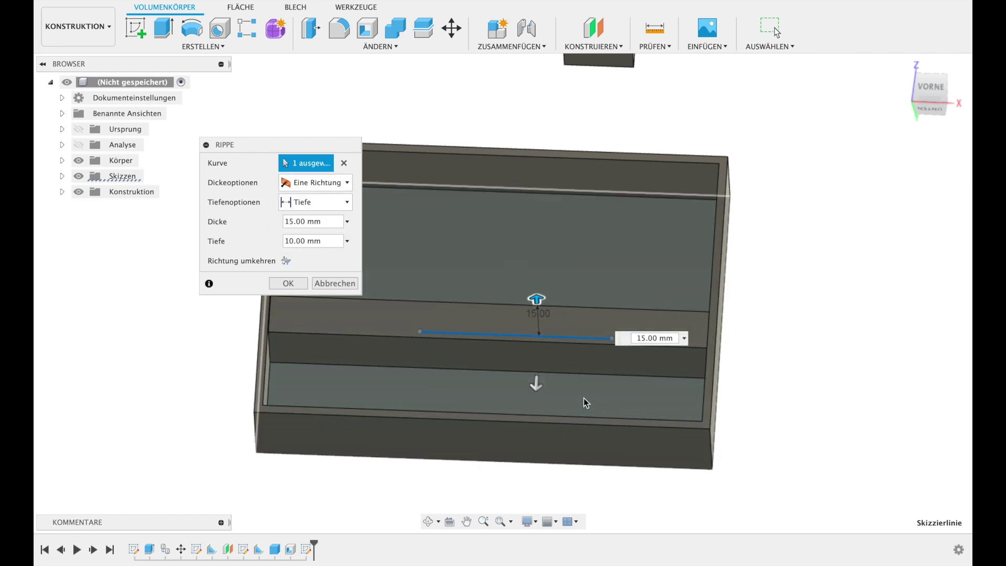
pyautogui.moveTo(533, 387)
pyautogui.keyDown('shift'); pyautogui.mouseDown(button='middle')
pyautogui.moveTo(506, 275)
pyautogui.moveTo(517, 238)
pyautogui.mouseUp(button='middle'); pyautogui.keyUp('shift')
pyautogui.click(314, 182)
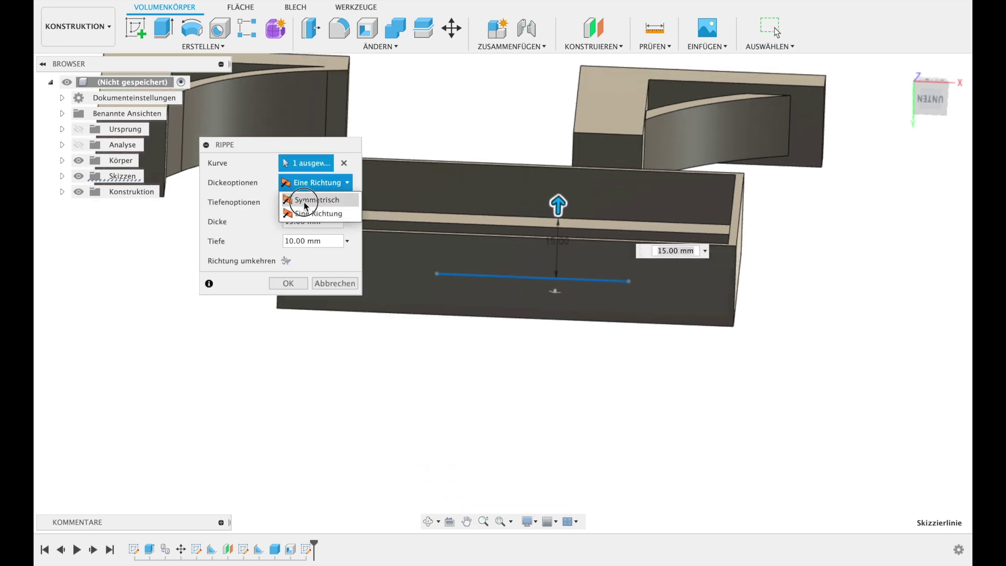
pyautogui.click(306, 200)
pyautogui.keyDown('shift'); pyautogui.moveTo(492, 393); pyautogui.dragTo(442, 375, button='middle'); pyautogui.keyUp('shift')
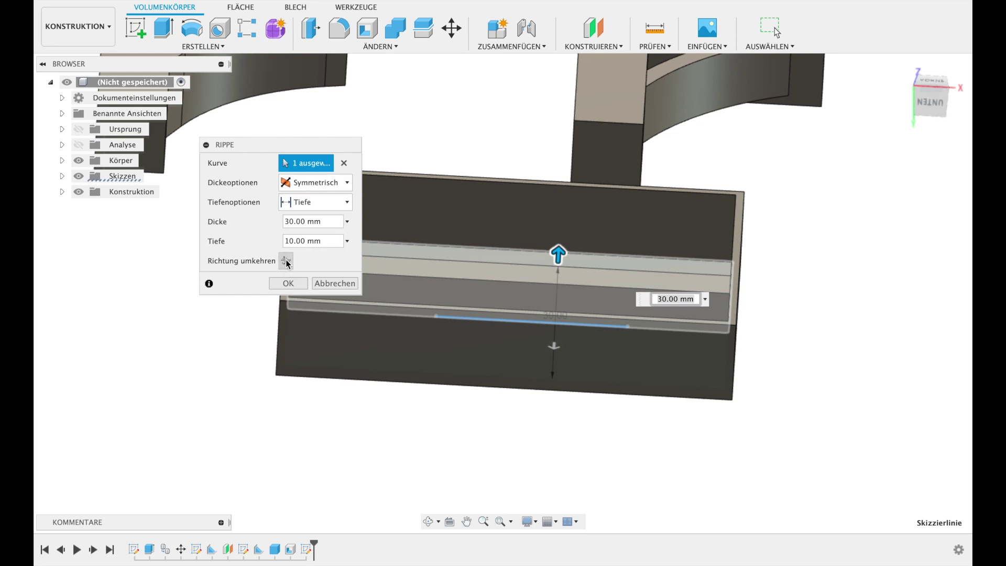
pyautogui.click(316, 183)
pyautogui.click(318, 214)
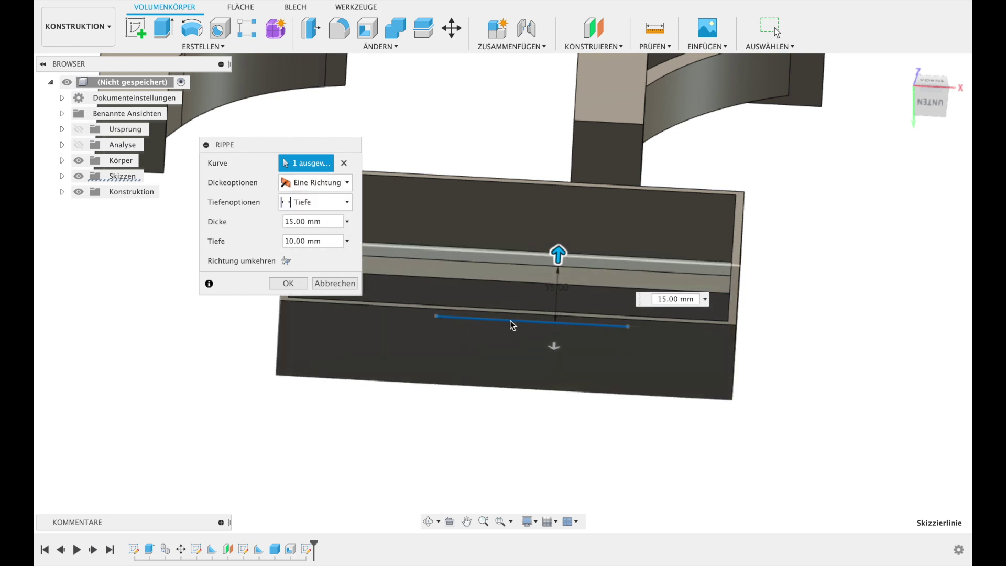
pyautogui.keyDown('shift'); pyautogui.moveTo(510, 320); pyautogui.dragTo(539, 373, button='middle'); pyautogui.keyUp('shift')
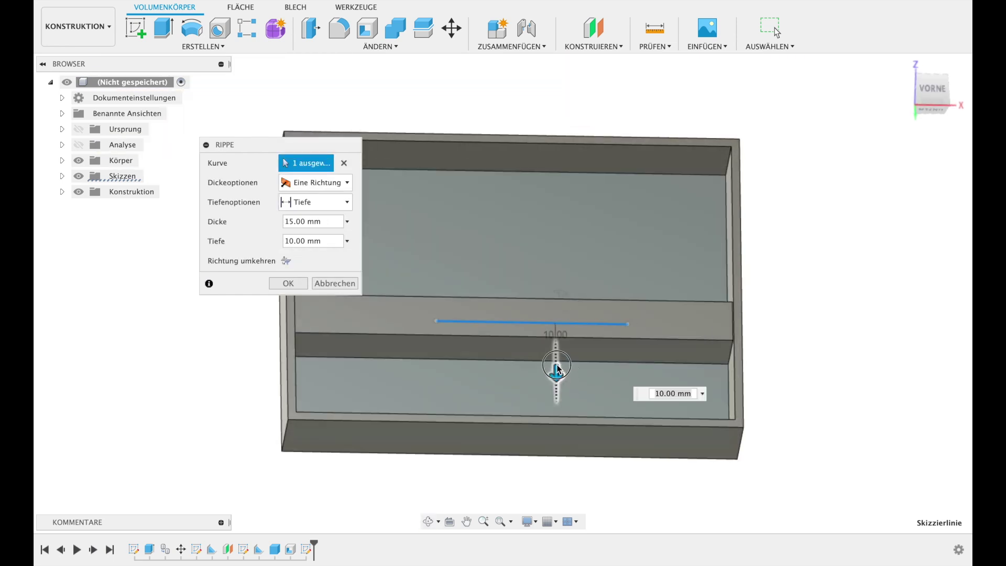
# Step: Finalize the cross rib at 15 mm thickness and 2 mm depth, then confirm it
pyautogui.moveTo(562, 375); pyautogui.dragTo(560, 366)
pyautogui.keyDown('shift'); pyautogui.moveTo(561, 356); pyautogui.dragTo(555, 369, button='middle'); pyautogui.keyUp('shift')
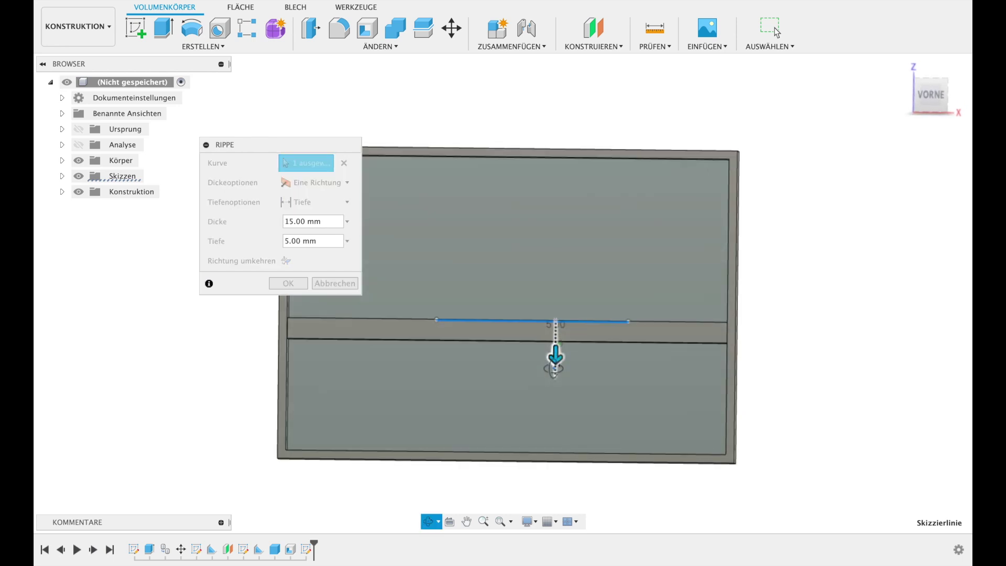
pyautogui.moveTo(555, 359); pyautogui.dragTo(552, 303)
pyautogui.scroll(3, 558, 356)
pyautogui.scroll(-5, 553, 315)
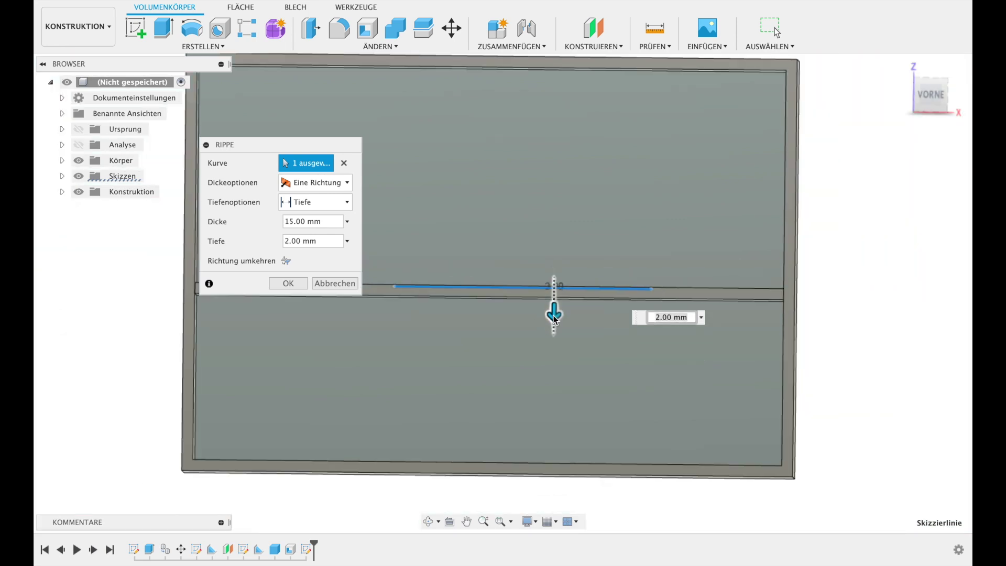
pyautogui.moveTo(546, 335); pyautogui.dragTo(583, 345, button='middle')
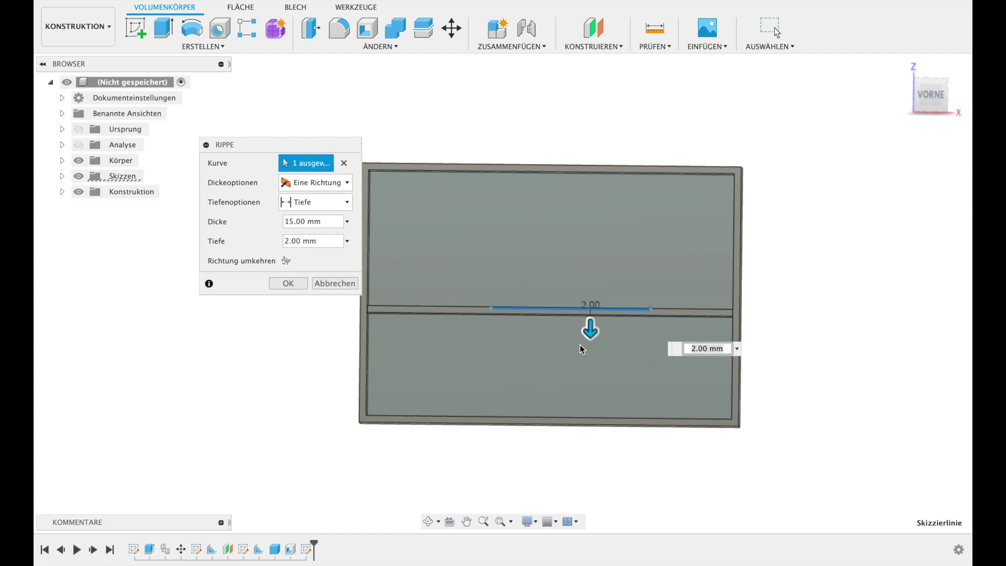
pyautogui.keyDown('shift'); pyautogui.moveTo(562, 379); pyautogui.dragTo(570, 341, button='middle'); pyautogui.keyUp('shift')
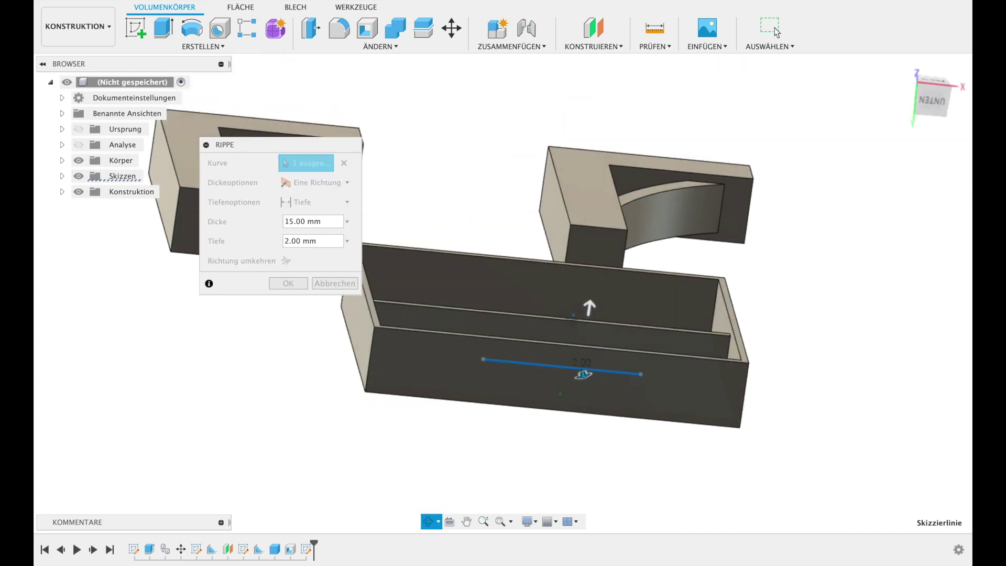
pyautogui.click(288, 283)
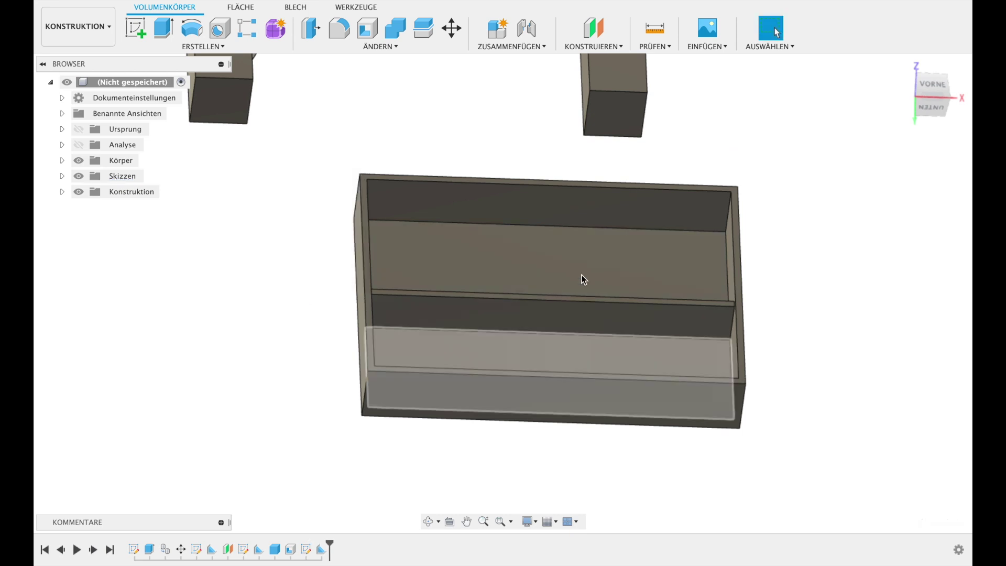
# Step: Orbit to a raised front view of the tray and begin a new sketch
pyautogui.scroll(-3, 580, 262)
pyautogui.keyDown('shift'); pyautogui.moveTo(580, 258); pyautogui.dragTo(550, 108, button='middle'); pyautogui.keyUp('shift')
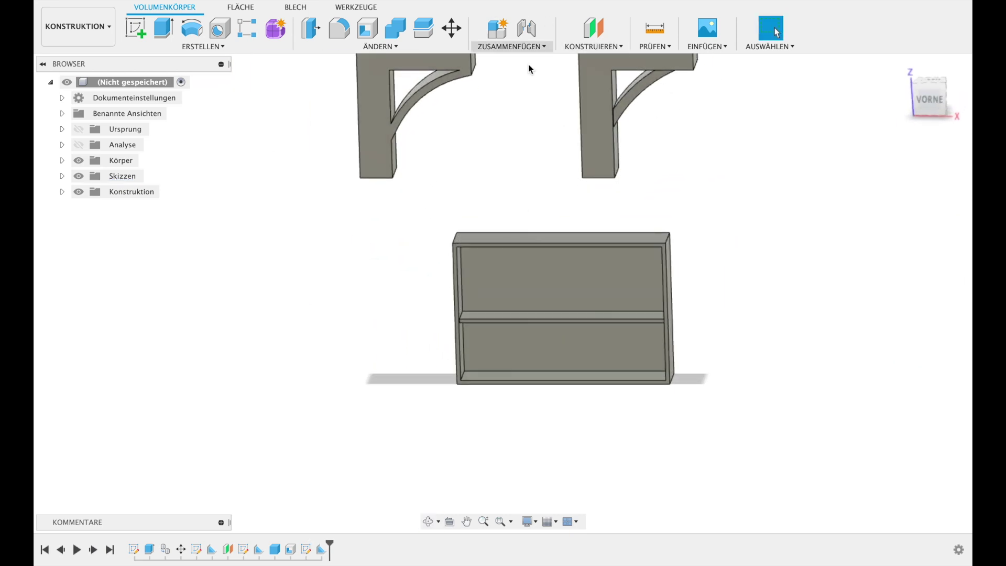
pyautogui.moveTo(572, 154); pyautogui.dragTo(576, 144, button='middle')
pyautogui.moveTo(512, 232)
pyautogui.keyDown('shift'); pyautogui.mouseDown(button='middle')
pyautogui.moveTo(467, 359)
pyautogui.moveTo(523, 335)
pyautogui.moveTo(529, 367)
pyautogui.moveTo(534, 168)
pyautogui.mouseUp(button='middle'); pyautogui.keyUp('shift')
pyautogui.moveTo(577, 313)
pyautogui.keyDown('shift'); pyautogui.mouseDown(button='middle')
pyautogui.moveTo(567, 157)
pyautogui.moveTo(564, 187)
pyautogui.moveTo(479, 295)
pyautogui.mouseUp(button='middle'); pyautogui.keyUp('shift')
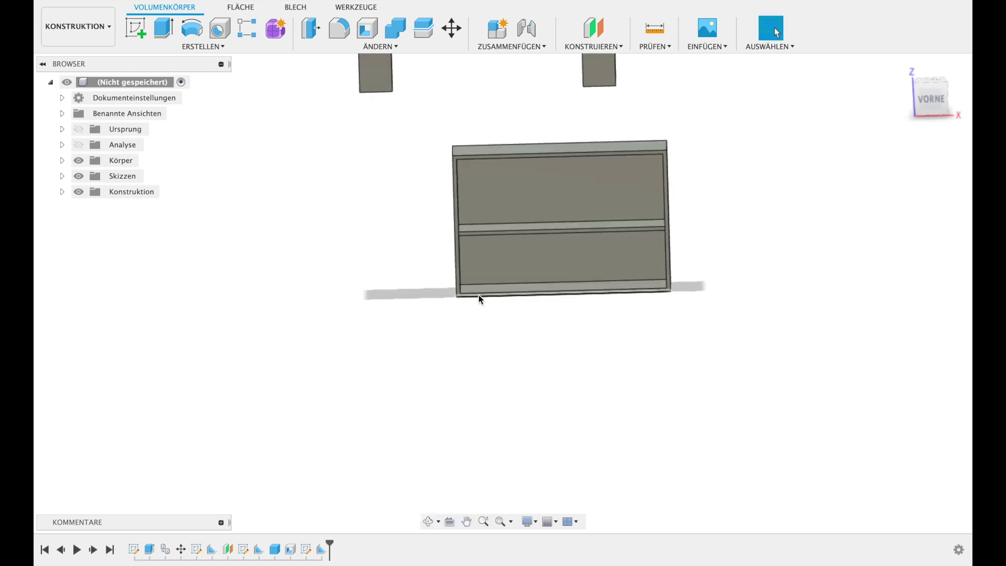
pyautogui.click(139, 36)
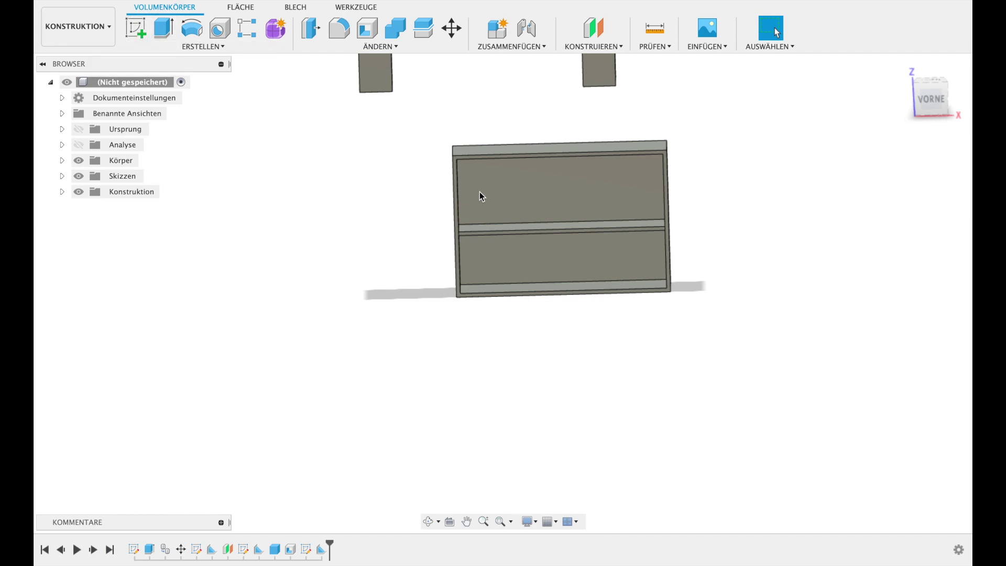
pyautogui.scroll(3, 495, 210)
pyautogui.scroll(3, 513, 246)
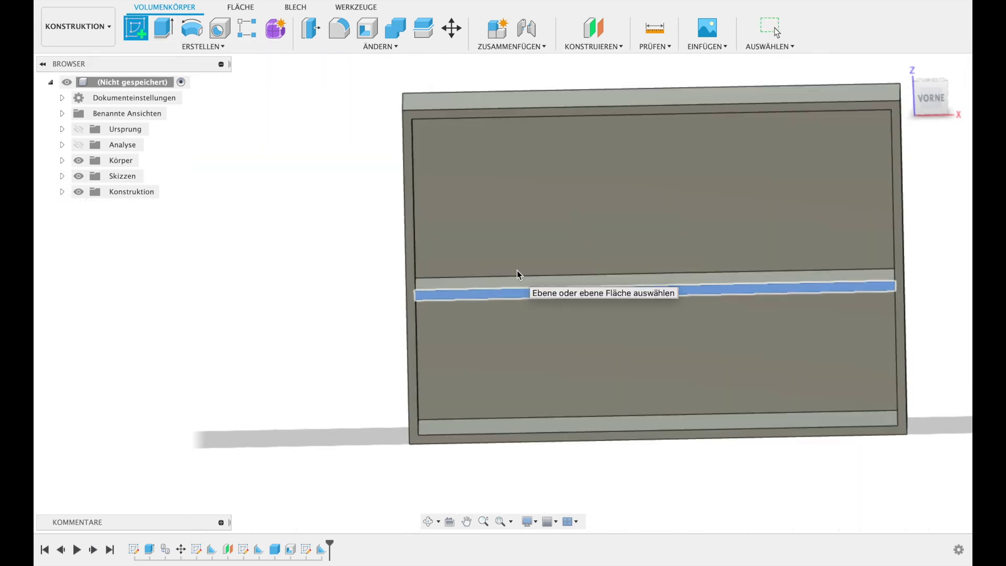
# Step: Sketch on the tray face and project its outline into the sketch
pyautogui.click(517, 271)
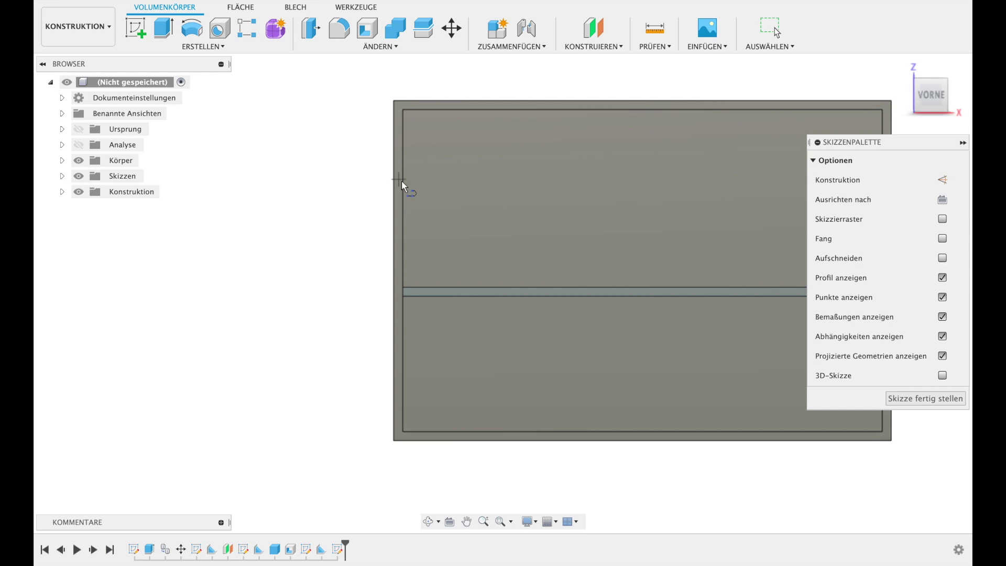
pyautogui.press('p')
pyautogui.click(403, 113)
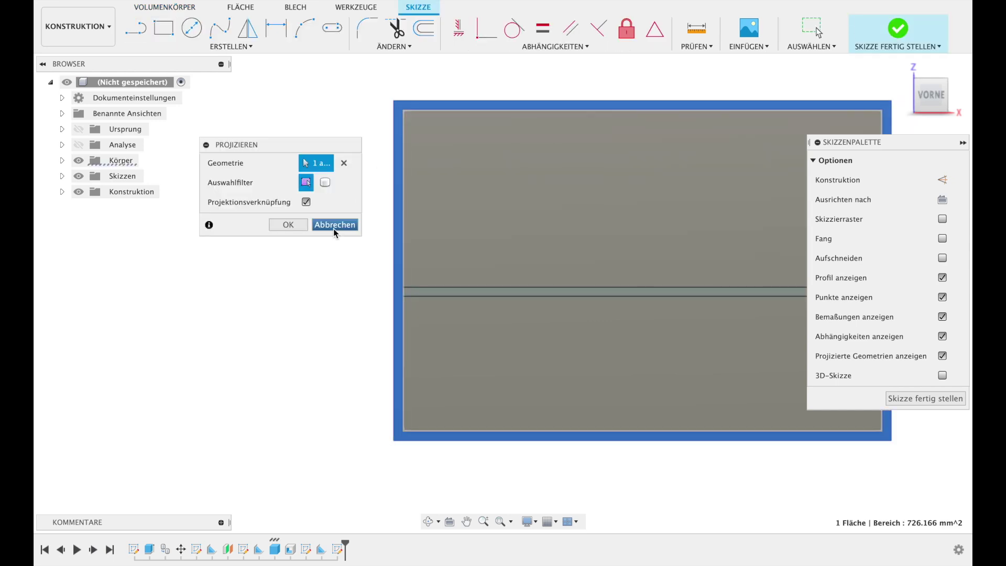
pyautogui.click(289, 227)
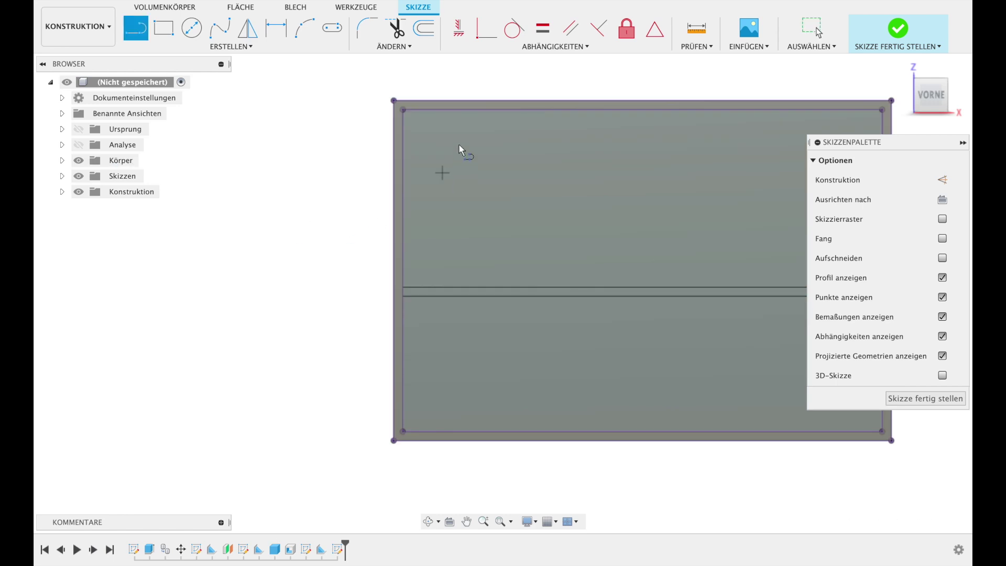
# Step: Draw four diagonal lines: two in the top corners, two beside the cross rib
pyautogui.click(469, 110)
pyautogui.doubleClick(403, 198)
pyautogui.moveTo(573, 209); pyautogui.dragTo(378, 216, button='middle')
pyautogui.click(620, 118)
pyautogui.doubleClick(695, 178)
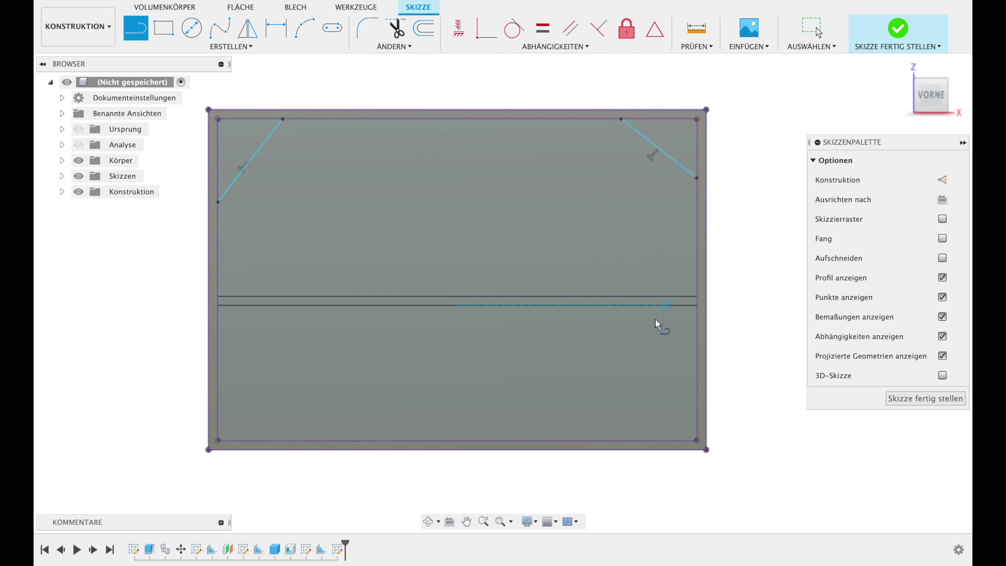
pyautogui.click(648, 306)
pyautogui.doubleClick(697, 360)
pyautogui.click(266, 305)
pyautogui.doubleClick(218, 348)
pyautogui.press('Escape')
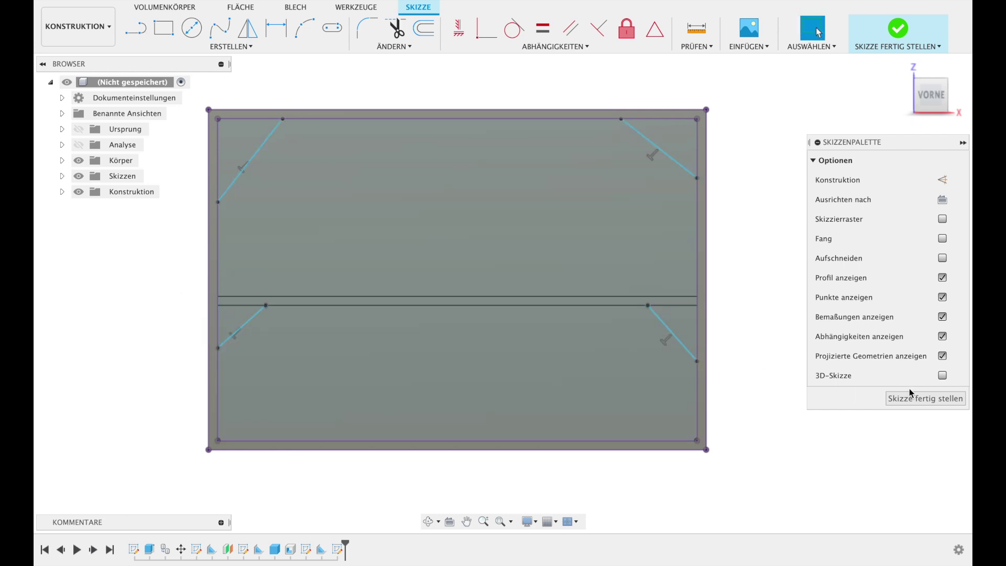
pyautogui.click(911, 398)
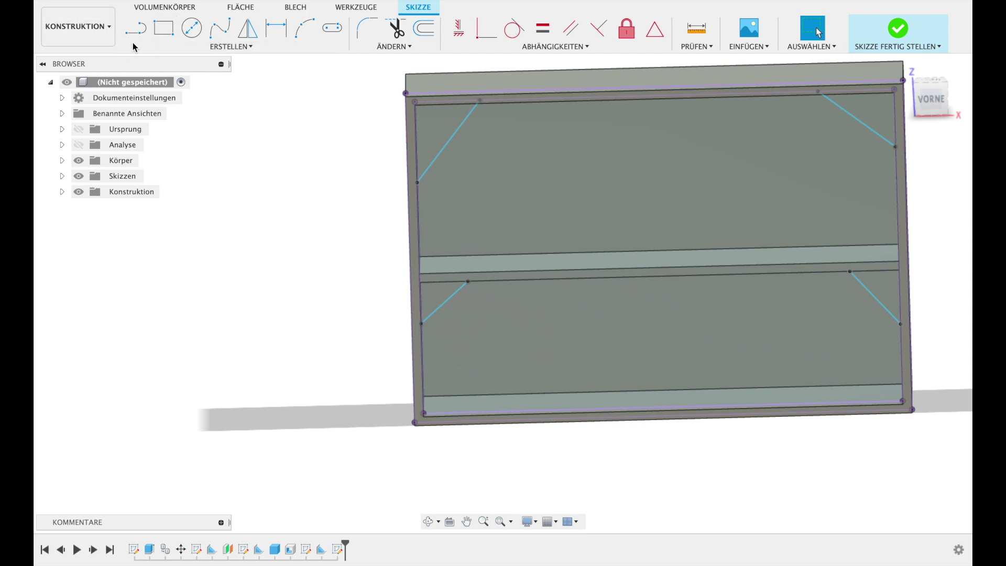
pyautogui.click(205, 47)
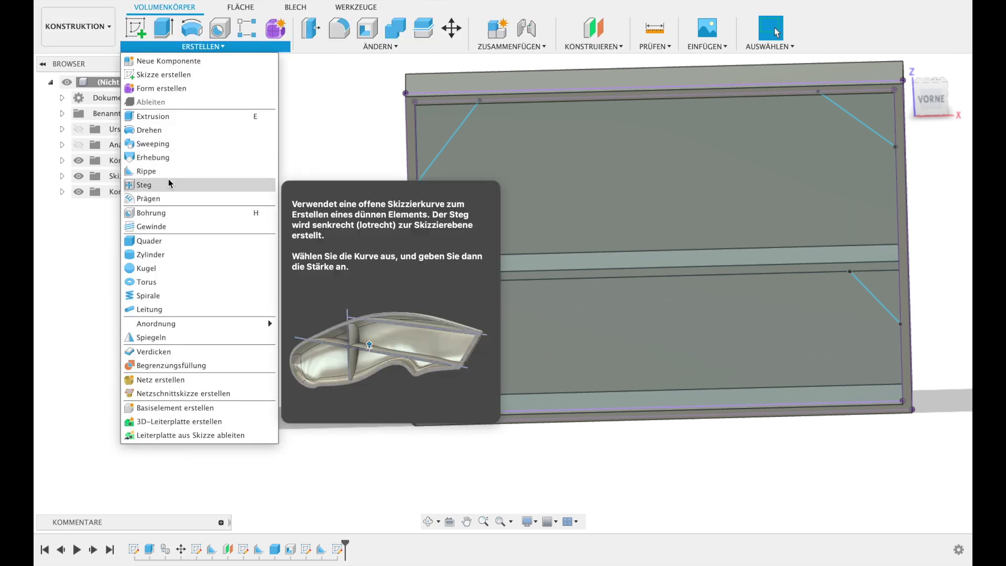
# Step: Start a rib on the top-left diagonal with -15 mm thickness and 5 mm depth
pyautogui.click(169, 170)
pyautogui.click(450, 141)
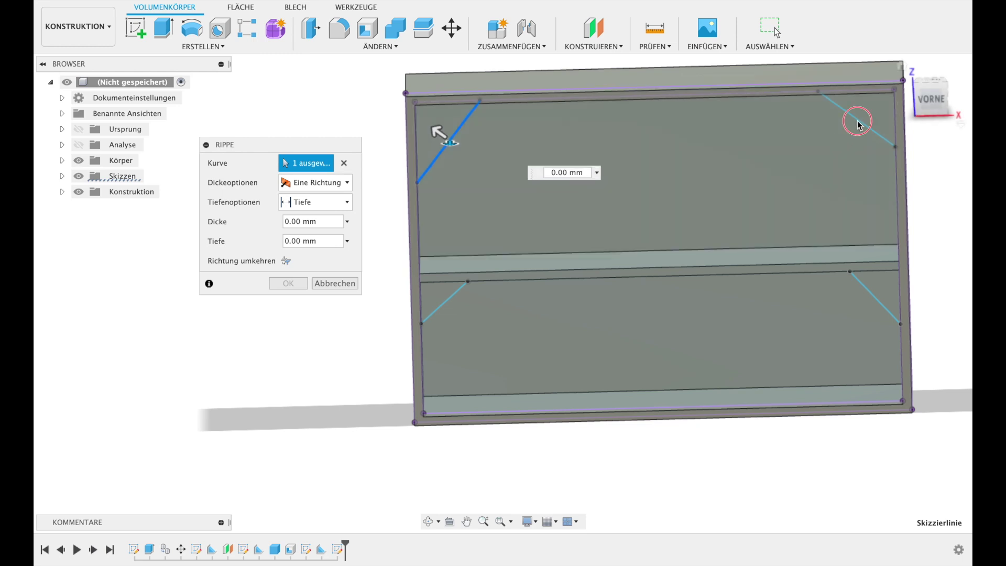
pyautogui.keyDown('shift'); pyautogui.moveTo(794, 139); pyautogui.dragTo(446, 137, button='middle'); pyautogui.keyUp('shift')
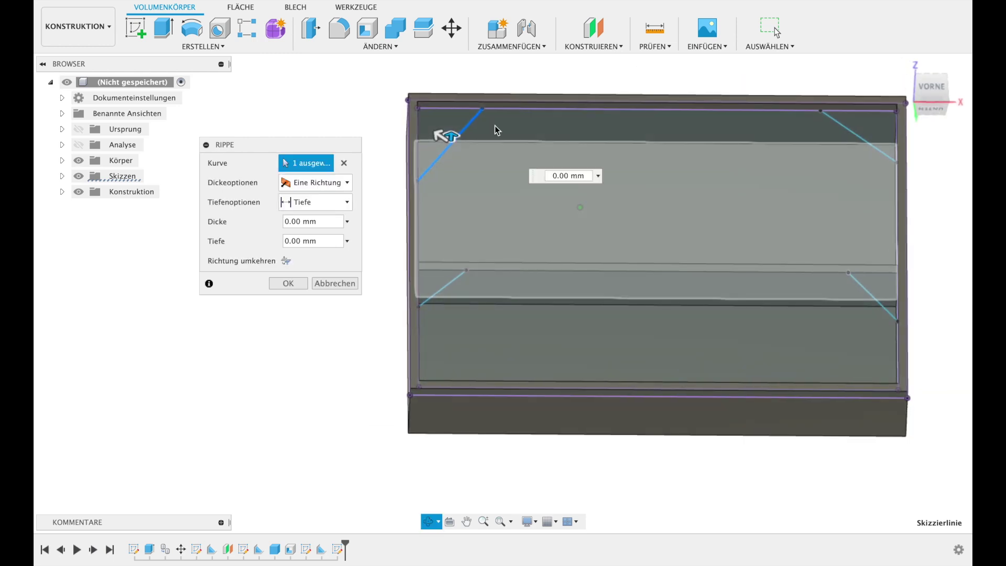
pyautogui.moveTo(444, 137); pyautogui.dragTo(462, 170)
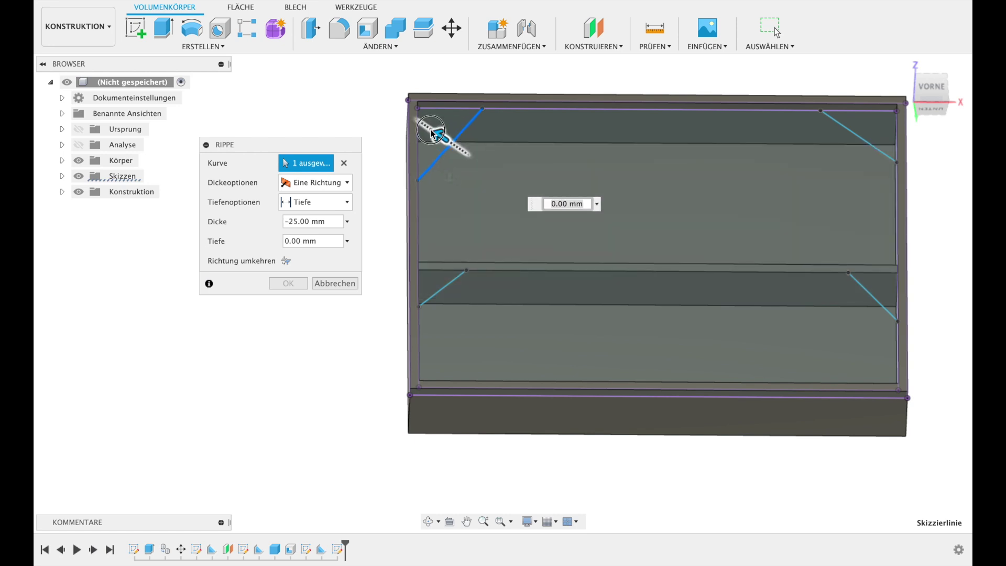
pyautogui.moveTo(433, 134); pyautogui.dragTo(437, 139)
pyautogui.moveTo(437, 138)
pyautogui.keyDown('shift'); pyautogui.mouseDown(button='middle')
pyautogui.moveTo(455, 93)
pyautogui.moveTo(451, 100)
pyautogui.mouseUp(button='middle'); pyautogui.keyUp('shift')
# Step: Keep one-direction thickness at -15 mm after trying symmetric, and confirm the corner rib
pyautogui.click(300, 185)
pyautogui.click(318, 213)
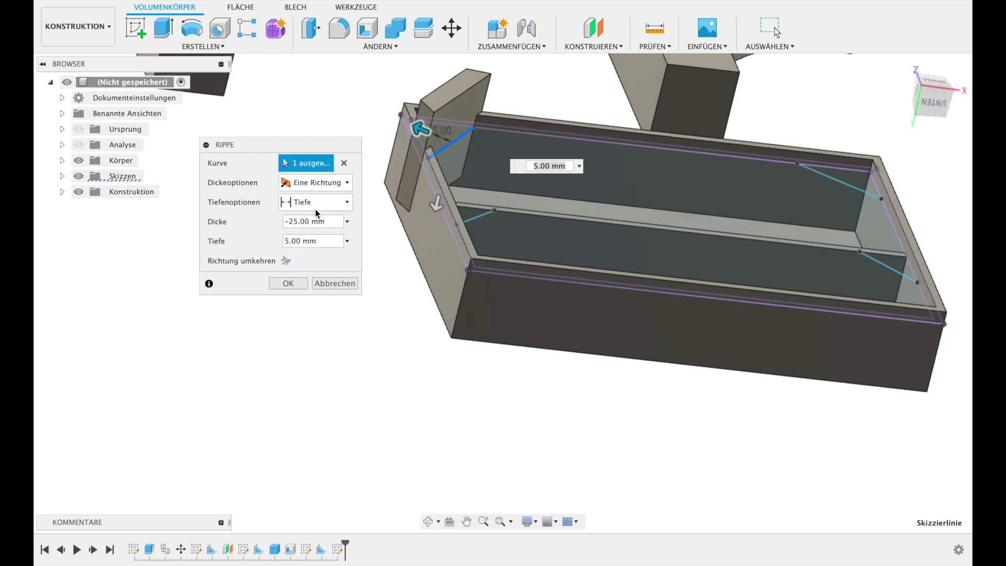
pyautogui.click(319, 183)
pyautogui.click(321, 202)
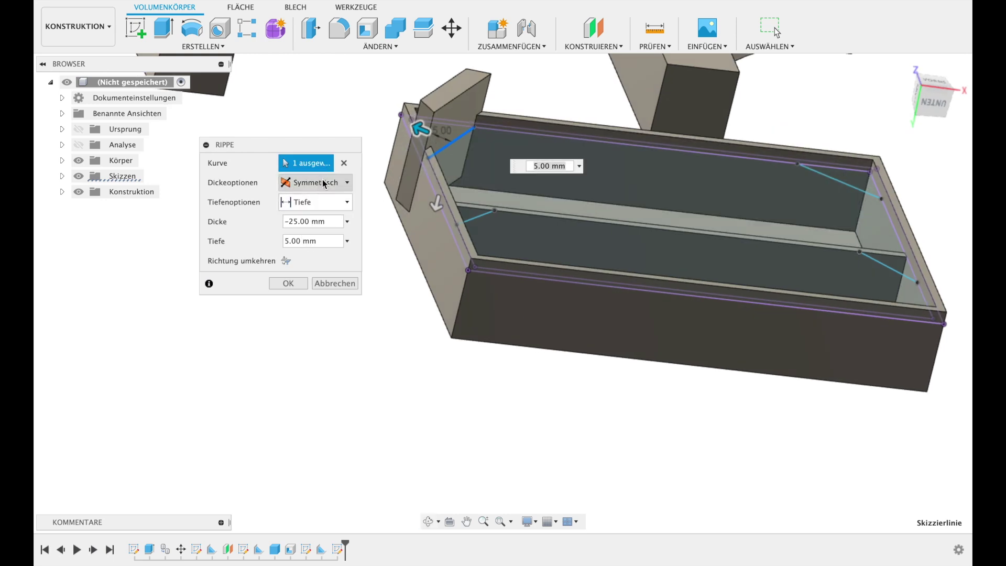
pyautogui.click(324, 184)
pyautogui.click(326, 214)
pyautogui.moveTo(476, 153)
pyautogui.keyDown('shift'); pyautogui.mouseDown(button='middle')
pyautogui.moveTo(430, 162)
pyautogui.moveTo(482, 188)
pyautogui.mouseUp(button='middle'); pyautogui.keyUp('shift')
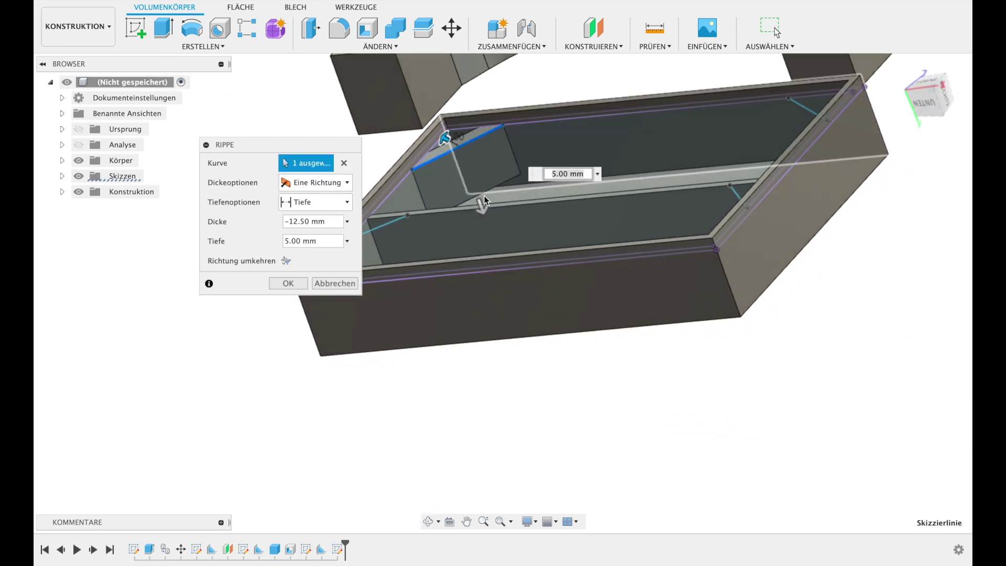
pyautogui.moveTo(486, 193); pyautogui.dragTo(486, 219)
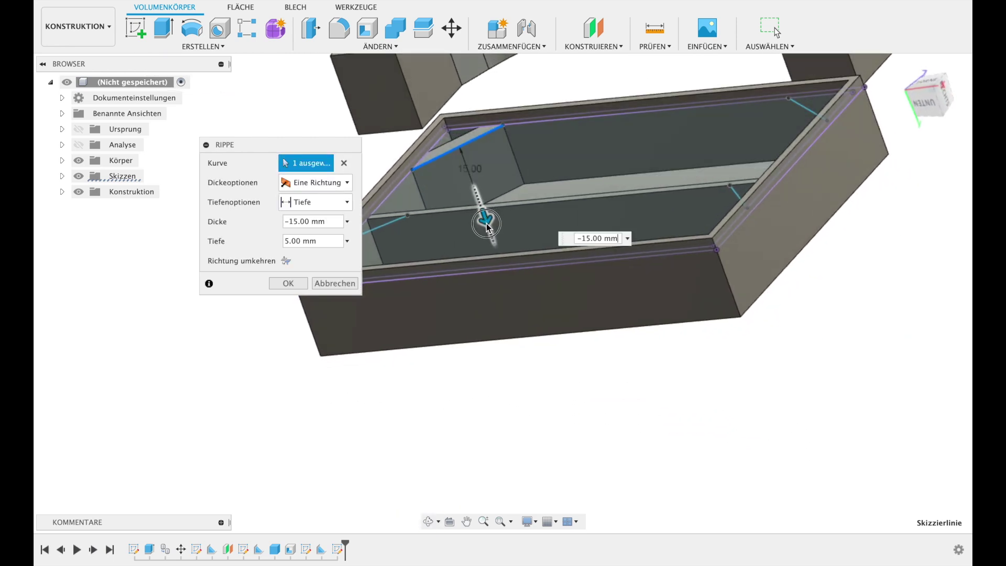
pyautogui.moveTo(492, 196)
pyautogui.keyDown('shift'); pyautogui.mouseDown(button='middle')
pyautogui.moveTo(520, 254)
pyautogui.moveTo(494, 263)
pyautogui.moveTo(536, 217)
pyautogui.moveTo(507, 150)
pyautogui.mouseUp(button='middle'); pyautogui.keyUp('shift')
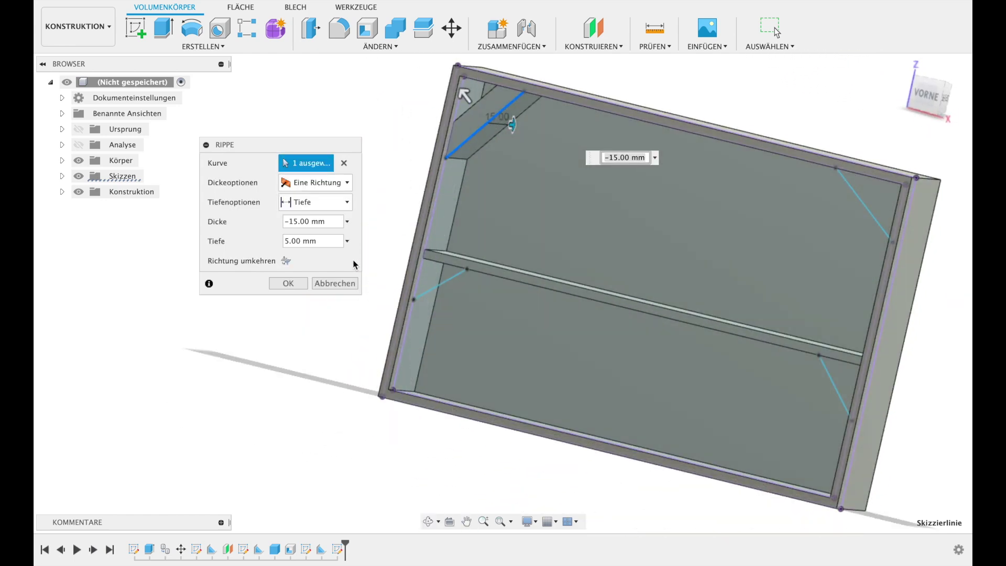
pyautogui.click(289, 283)
pyautogui.keyDown('shift'); pyautogui.moveTo(471, 235); pyautogui.dragTo(541, 187, button='middle'); pyautogui.keyUp('shift')
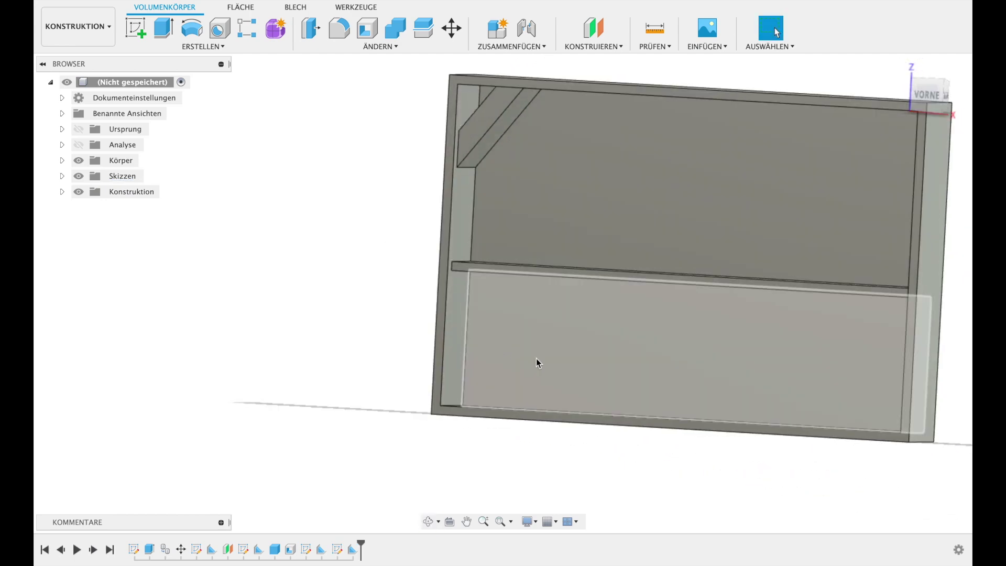
# Step: Zoom and orbit around the tray to inspect the finished corner rib from below
pyautogui.scroll(1, 497, 130)
pyautogui.keyDown('shift'); pyautogui.moveTo(496, 121); pyautogui.dragTo(519, 84, button='middle'); pyautogui.keyUp('shift')
pyautogui.scroll(-2, 519, 85)
pyautogui.scroll(-3, 498, 105)
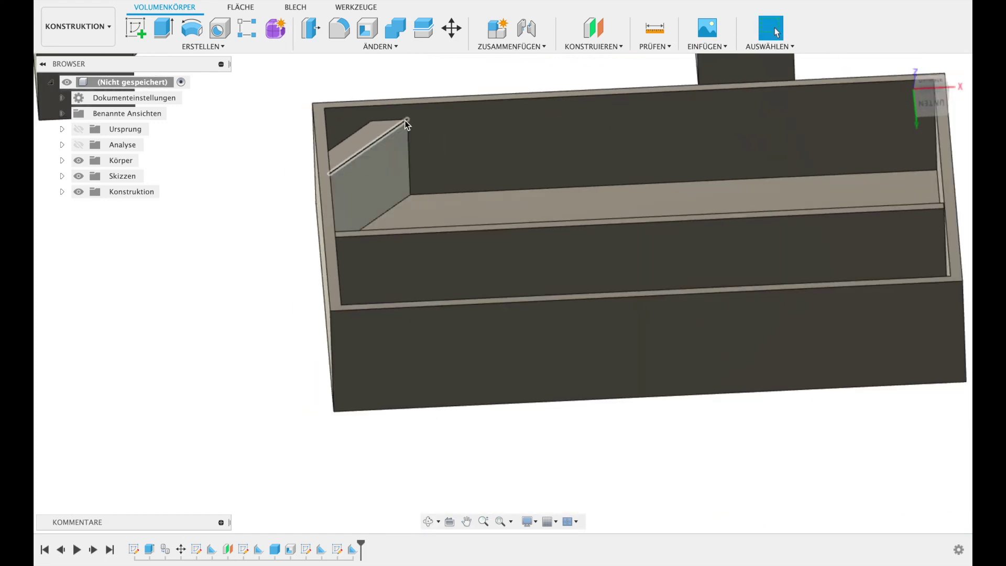
pyautogui.scroll(-3, 448, 139)
pyautogui.keyDown('shift'); pyautogui.moveTo(448, 139); pyautogui.dragTo(453, 164, button='middle'); pyautogui.keyUp('shift')
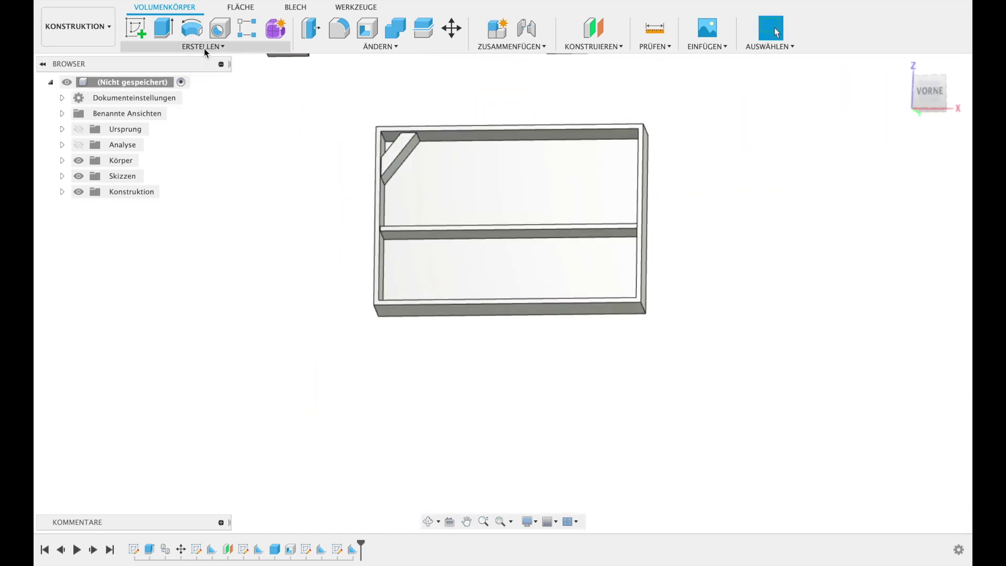
pyautogui.click(204, 46)
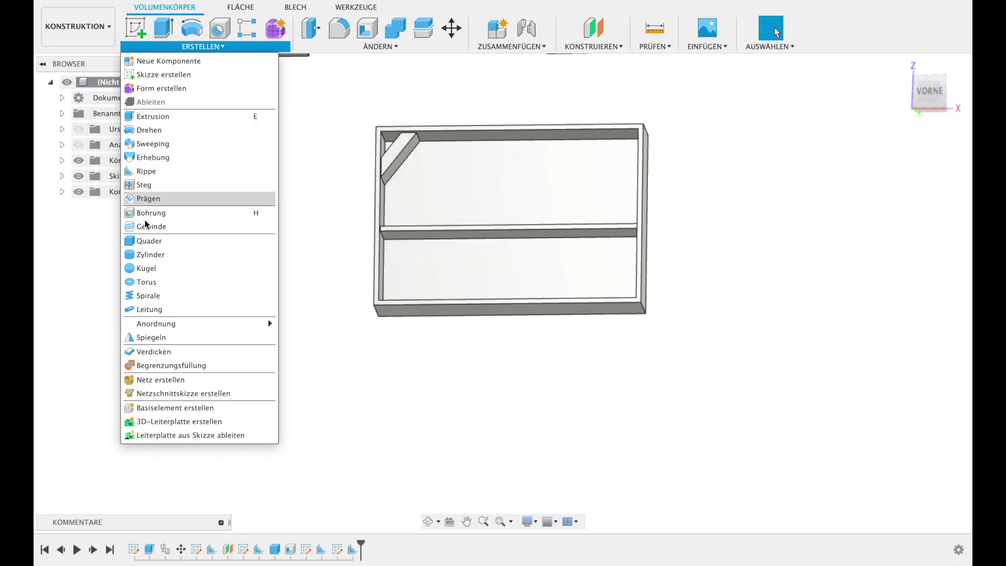